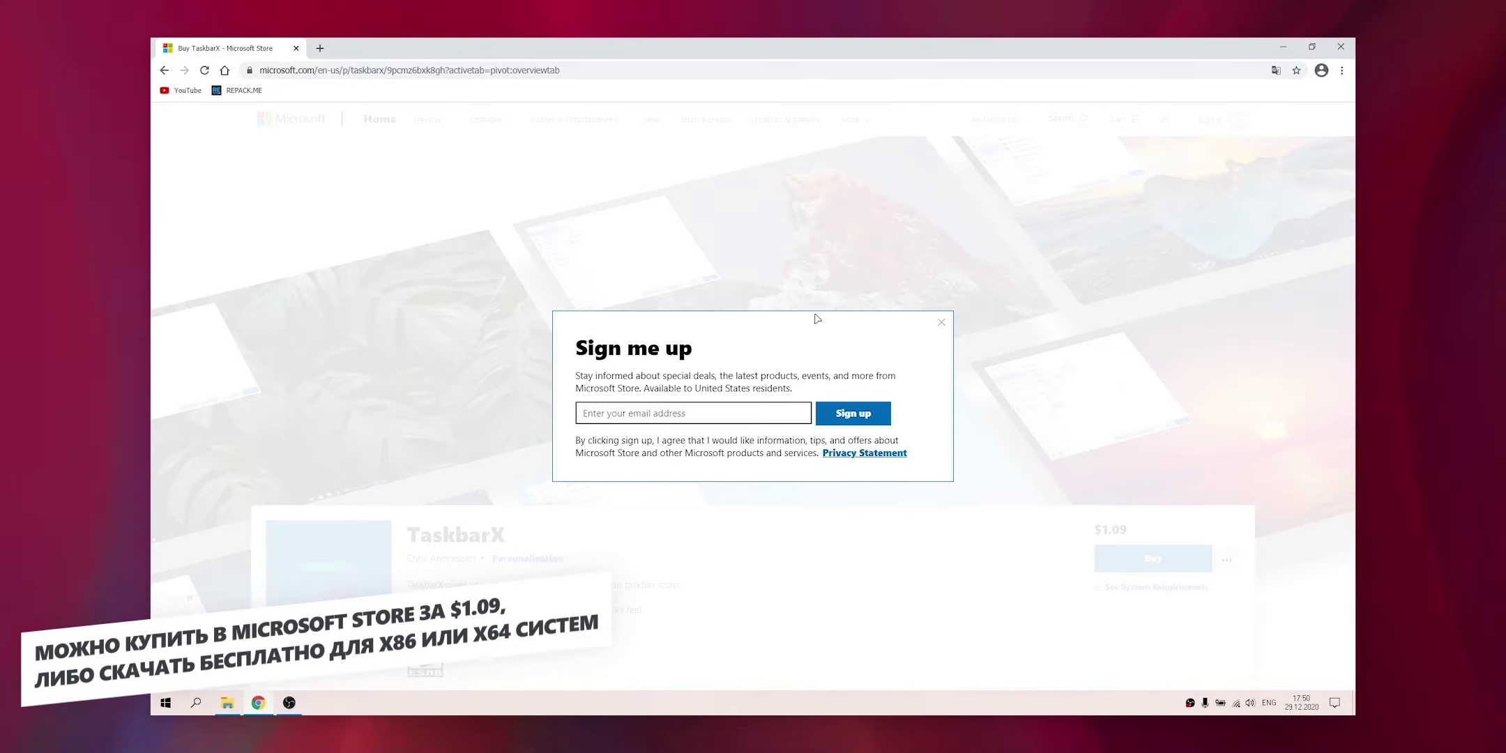
- Dismiss the newsletter sign-up prompt, check the TaskbarX price on its Microsoft Store page, and return to the TaskbarX website
{"action": "left_click", "coordinate": [941, 322]}
{"action": "scroll", "coordinate": [995, 335], "scroll_direction": "down", "scroll_amount": 3}
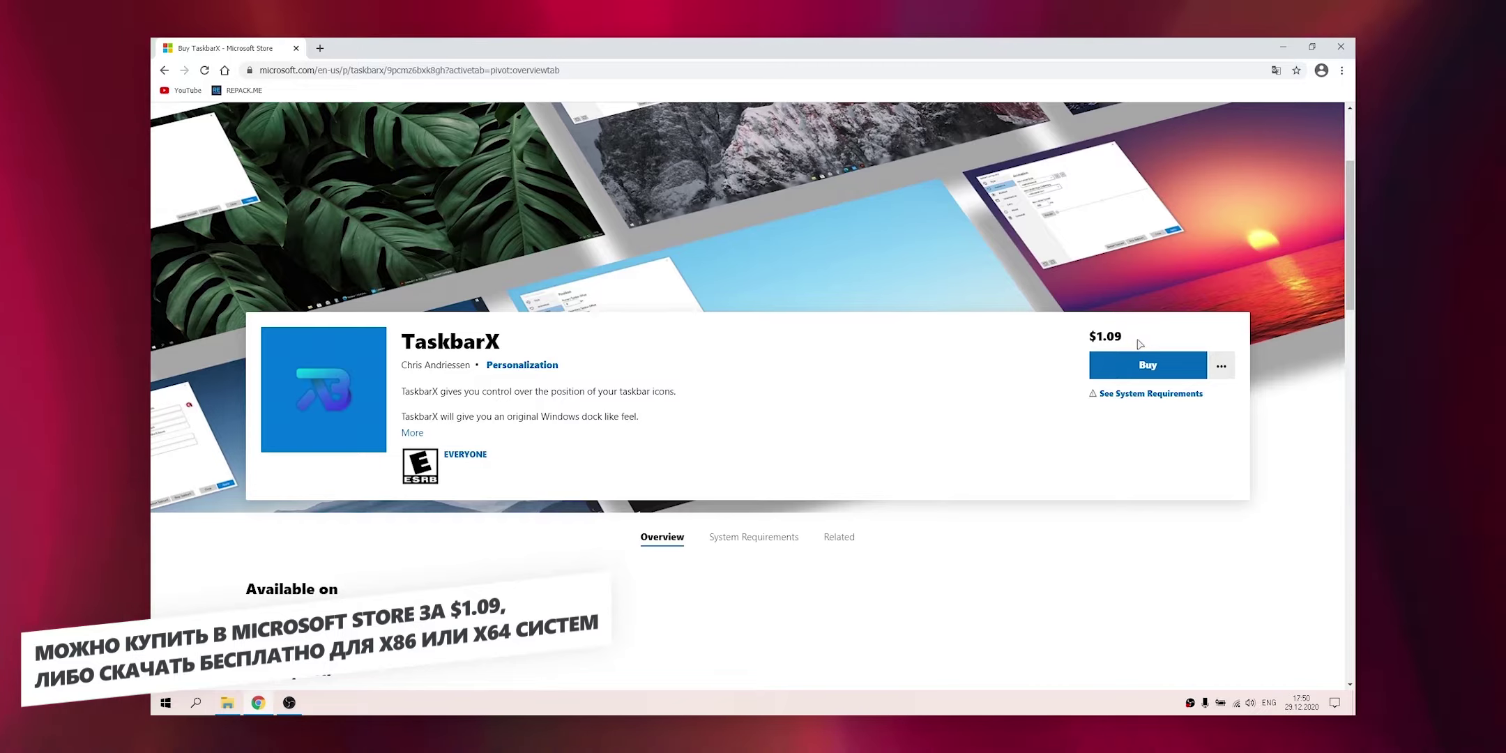
{"action": "left_click", "coordinate": [164, 70]}
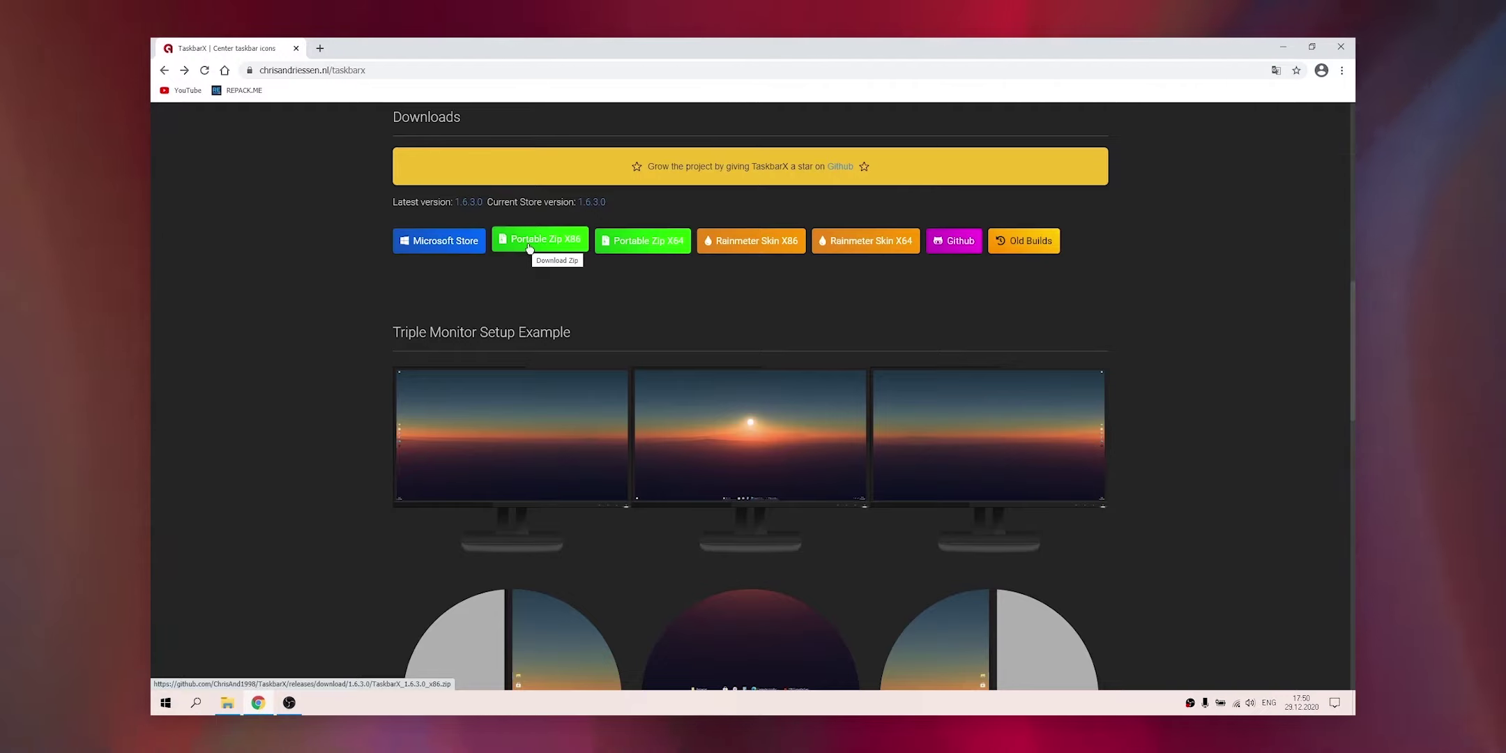
- Save the Portable Zip X64 of TaskbarX to the Downloads folder and extract the archive there
{"action": "left_click", "coordinate": [642, 242]}
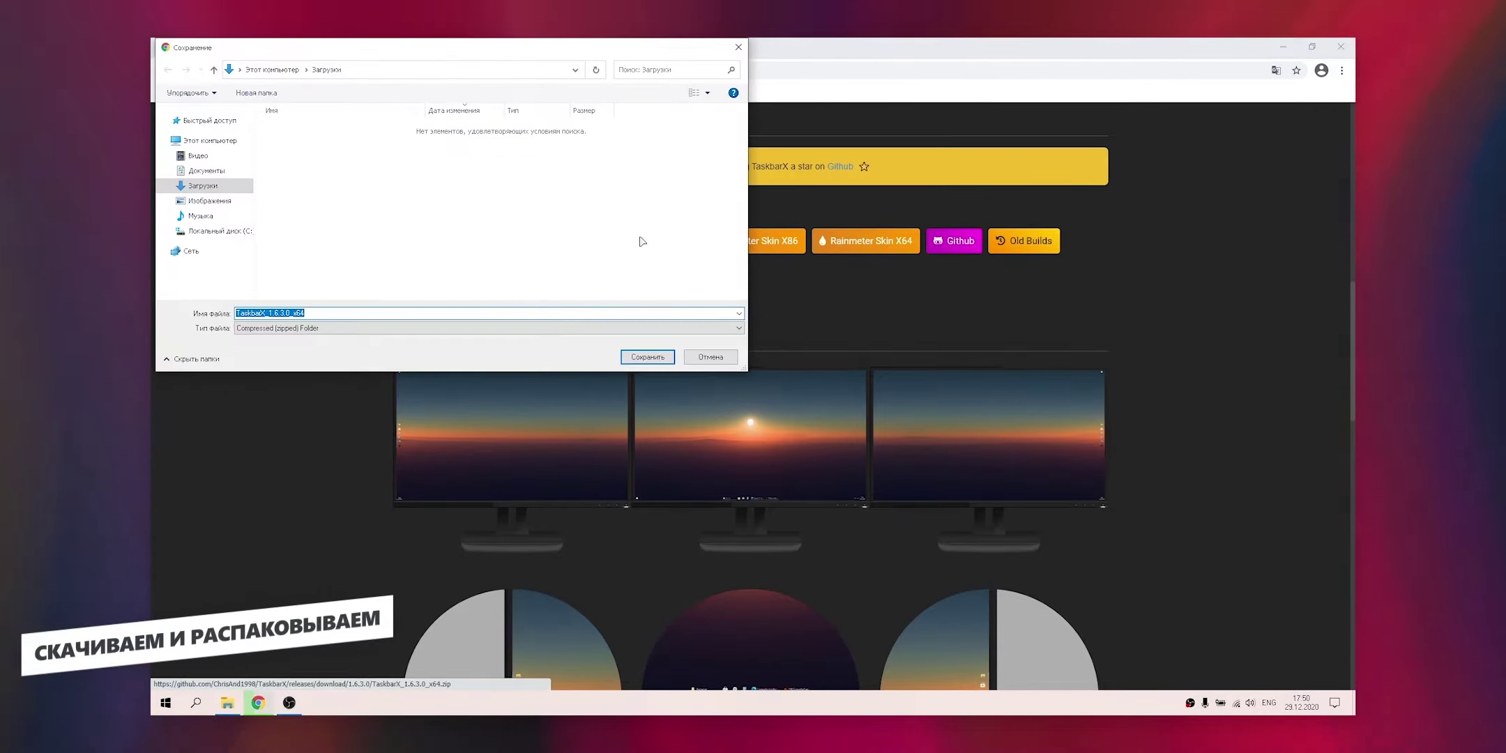
{"action": "left_click", "coordinate": [643, 358]}
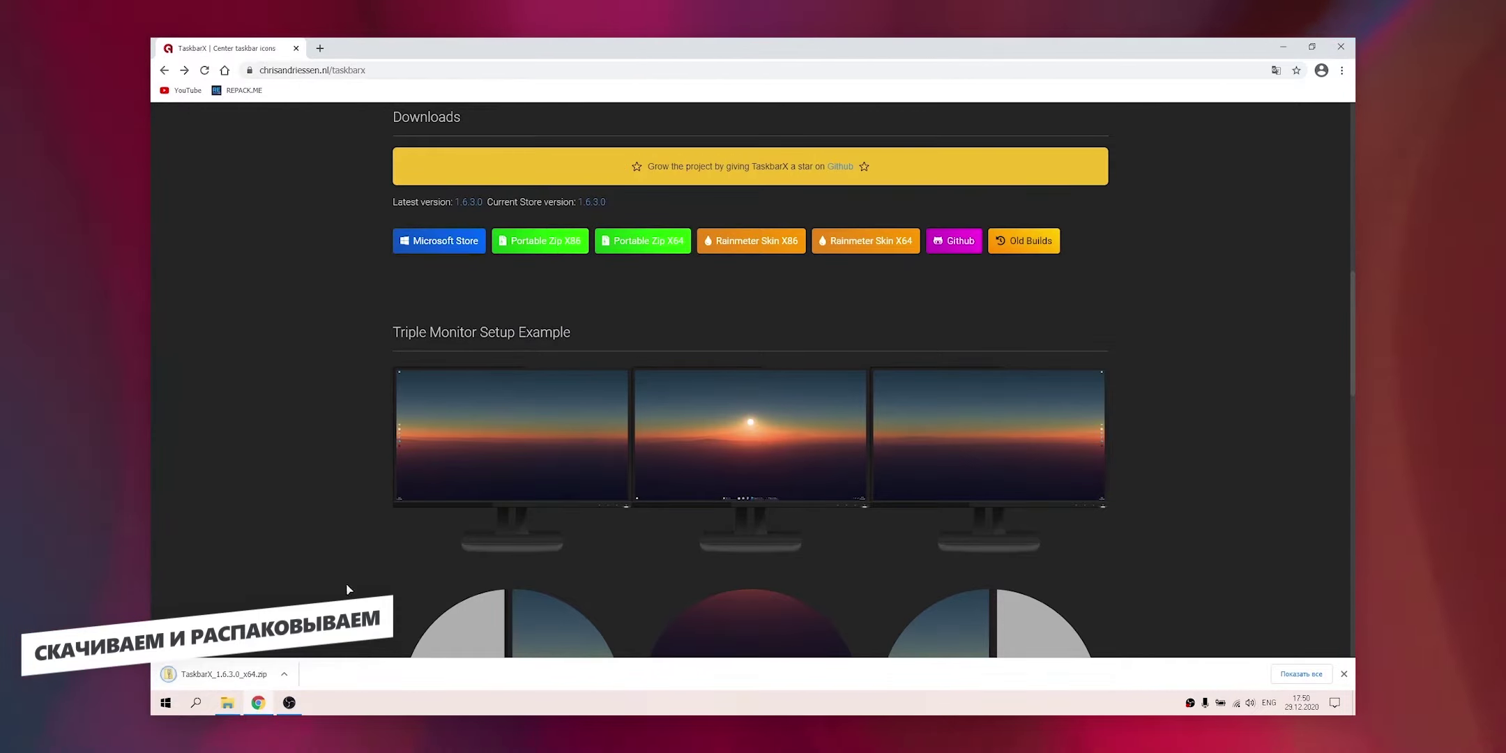
{"action": "left_click", "coordinate": [227, 704]}
{"action": "right_click", "coordinate": [356, 124]}
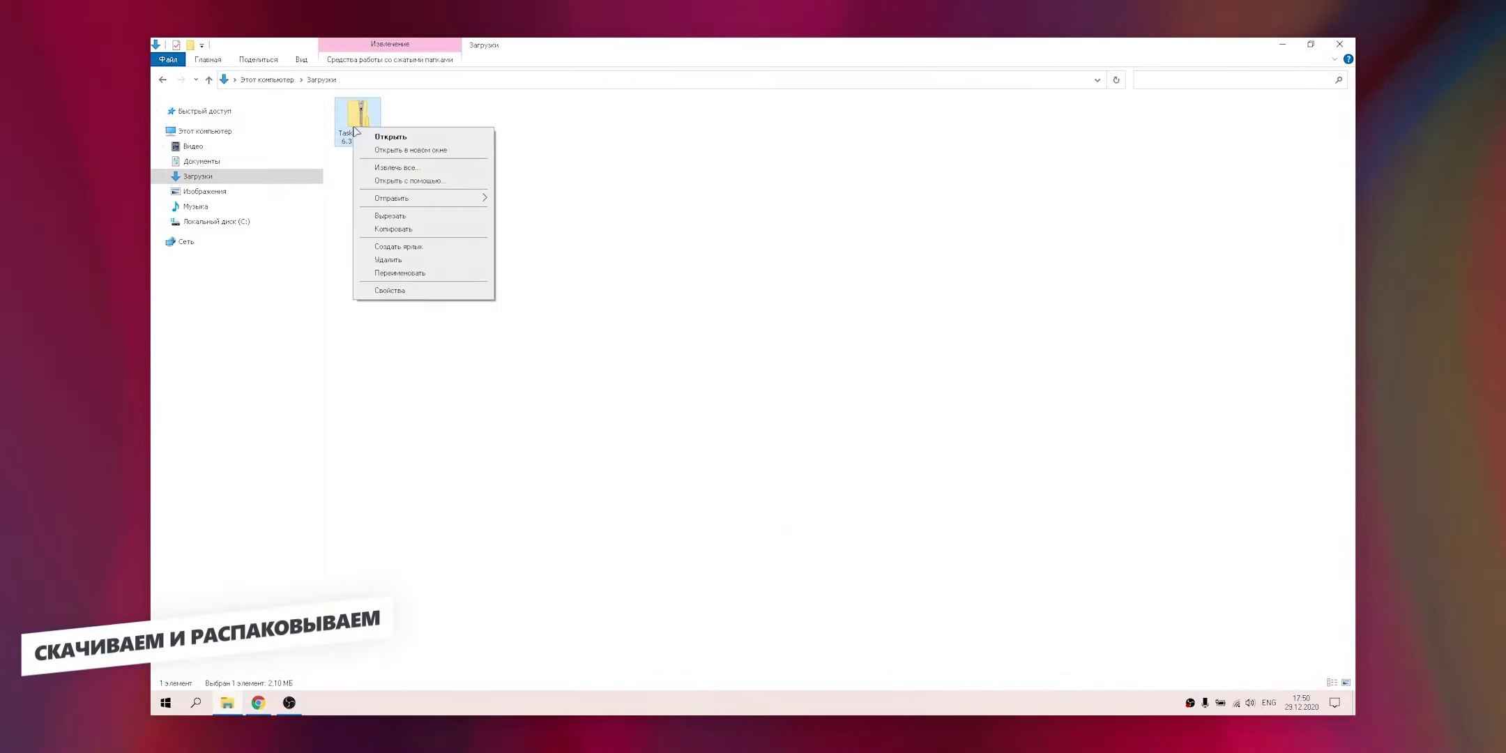
{"action": "left_click", "coordinate": [405, 169]}
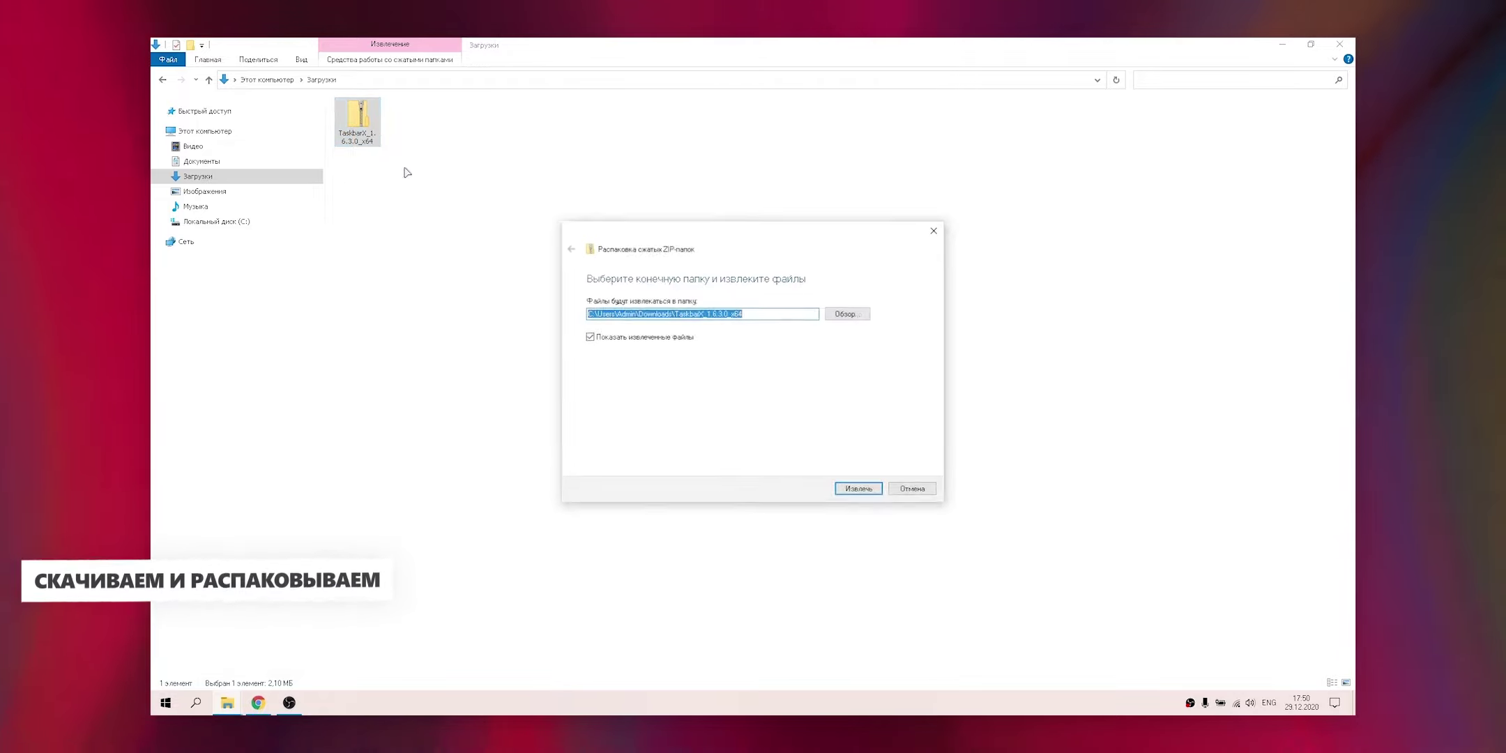
{"action": "left_click", "coordinate": [851, 491]}
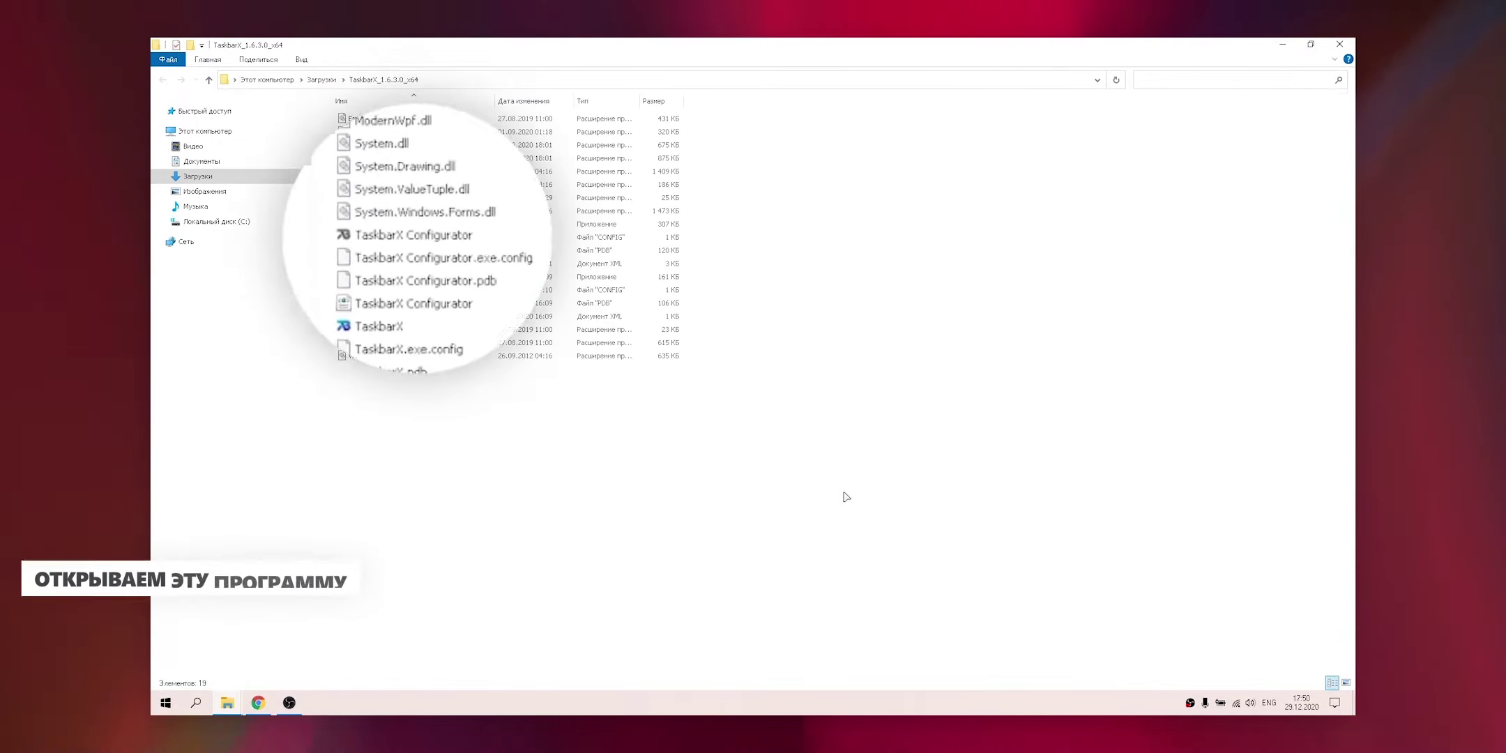
- Launch TaskbarX Configurator from the extracted folder, reveal its window on the desktop, and apply the Default style settings
{"action": "right_click", "coordinate": [415, 226]}
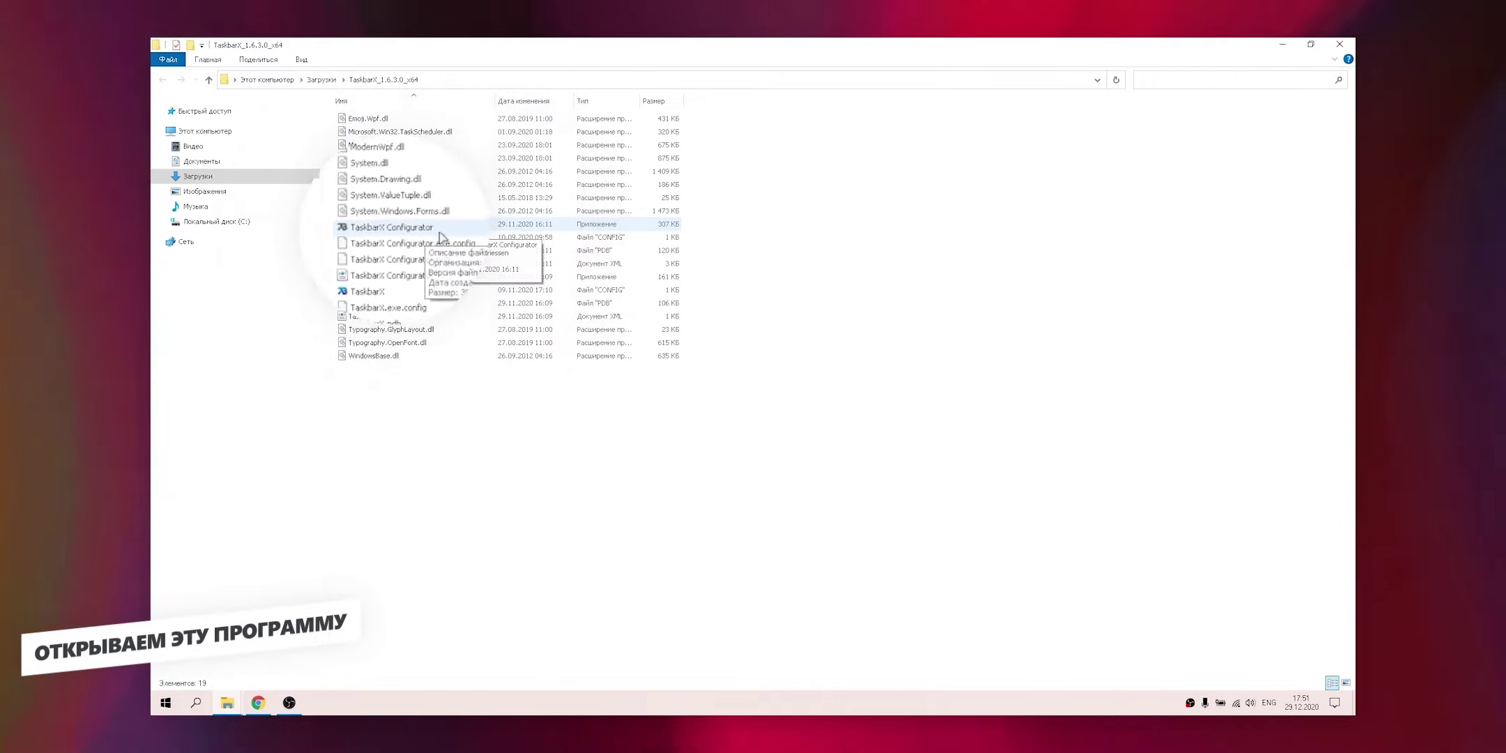
{"action": "left_click", "coordinate": [454, 248]}
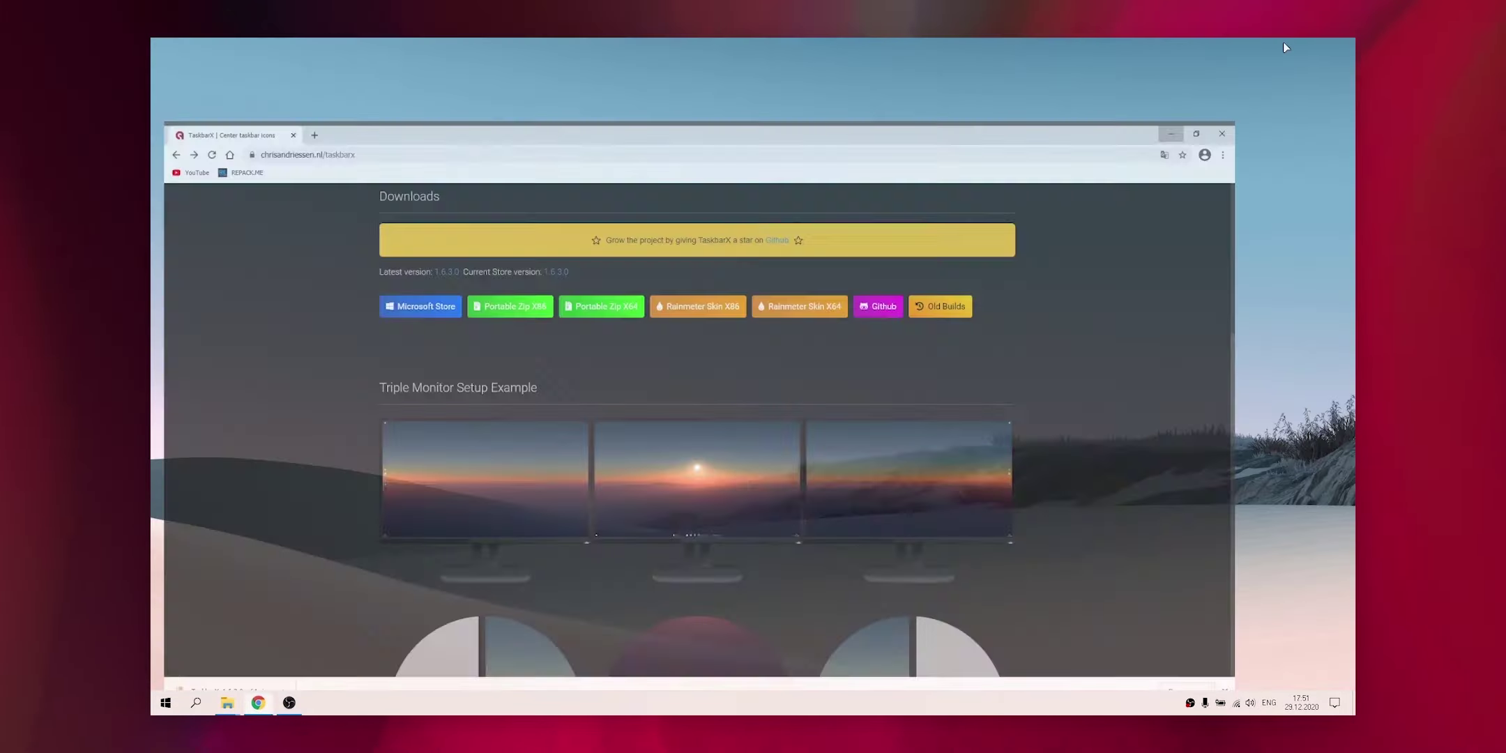
{"action": "left_click", "coordinate": [1283, 46]}
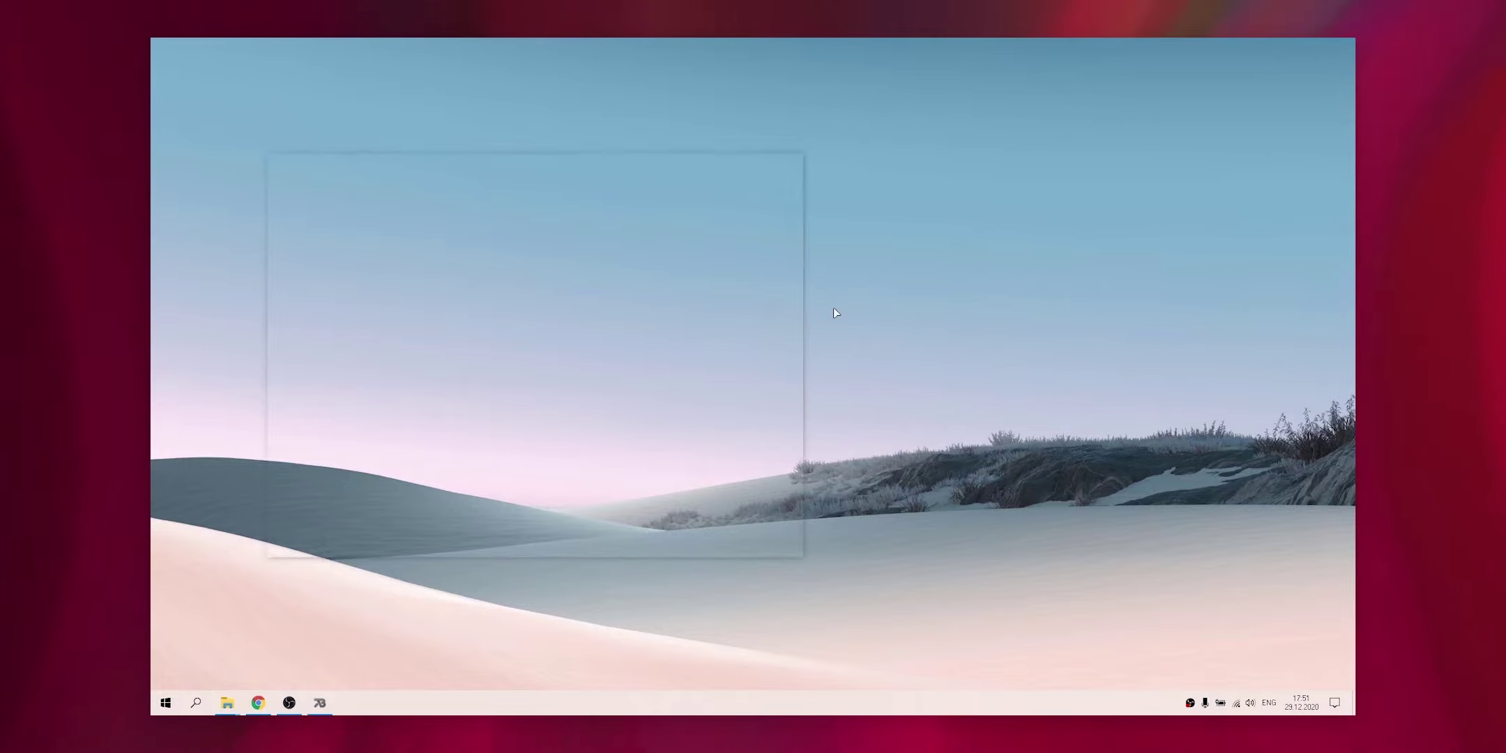
{"action": "left_click_drag", "start_coordinate": [673, 163], "coordinate": [860, 157]}
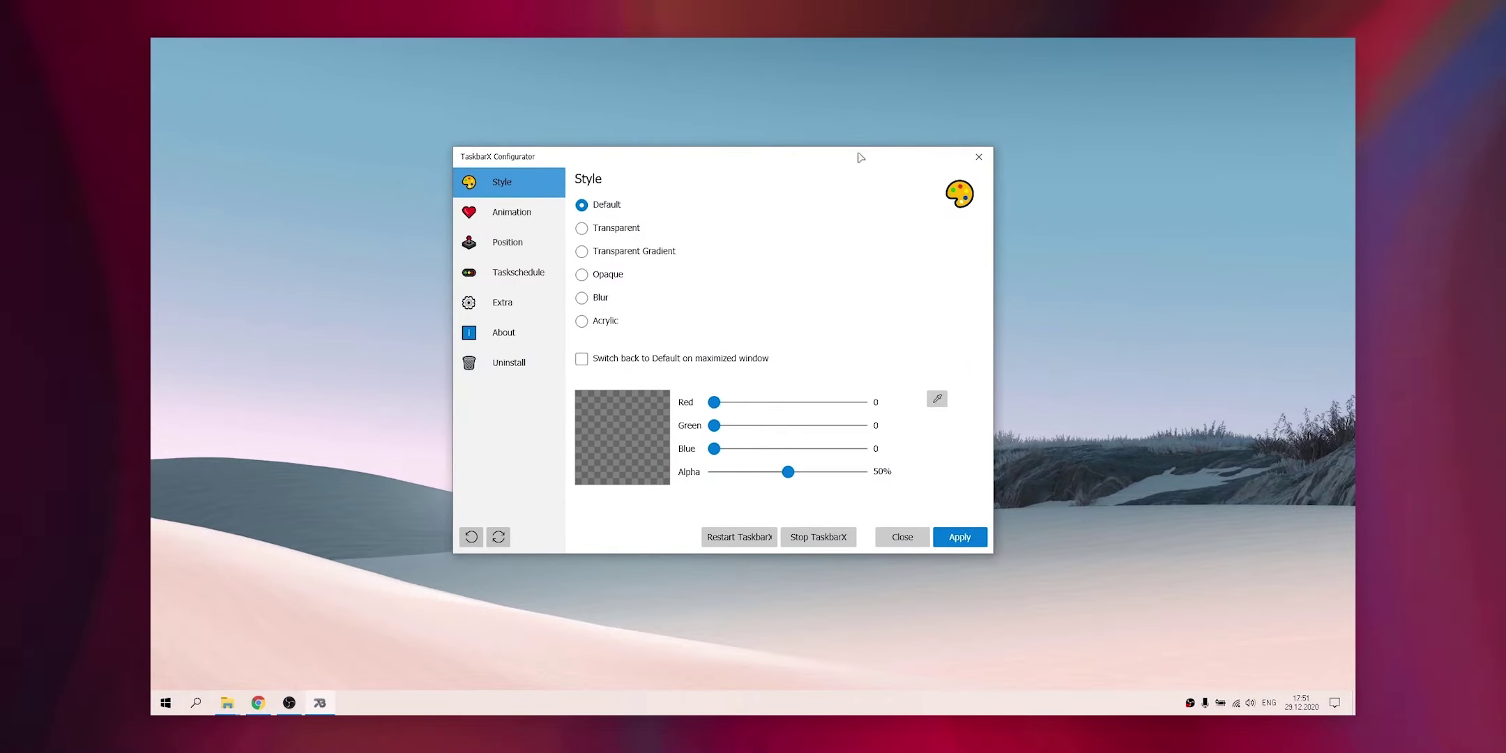
{"action": "left_click", "coordinate": [976, 539]}
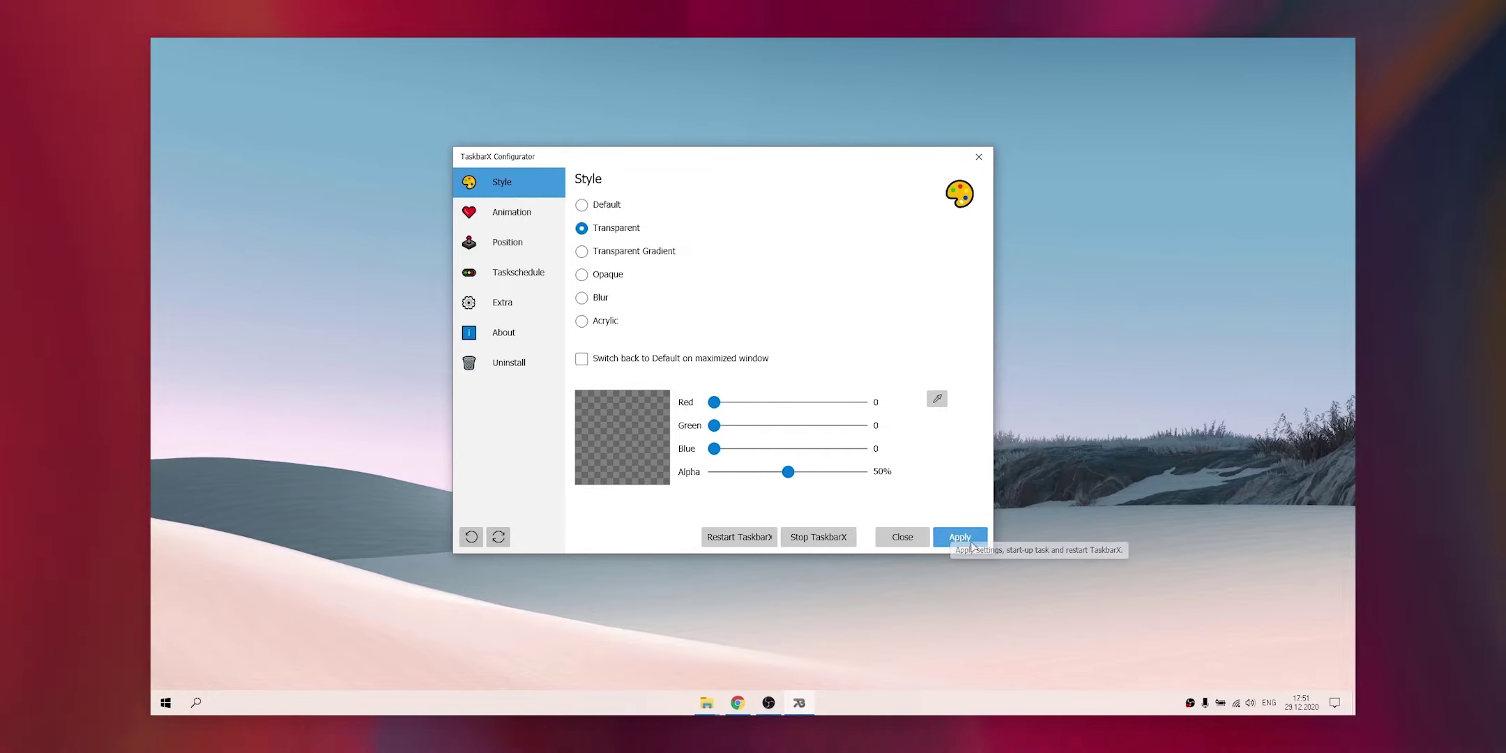
- Try out the Transparent taskbar style and the Transparent Gradient style by applying each one
{"action": "left_click", "coordinate": [961, 537]}
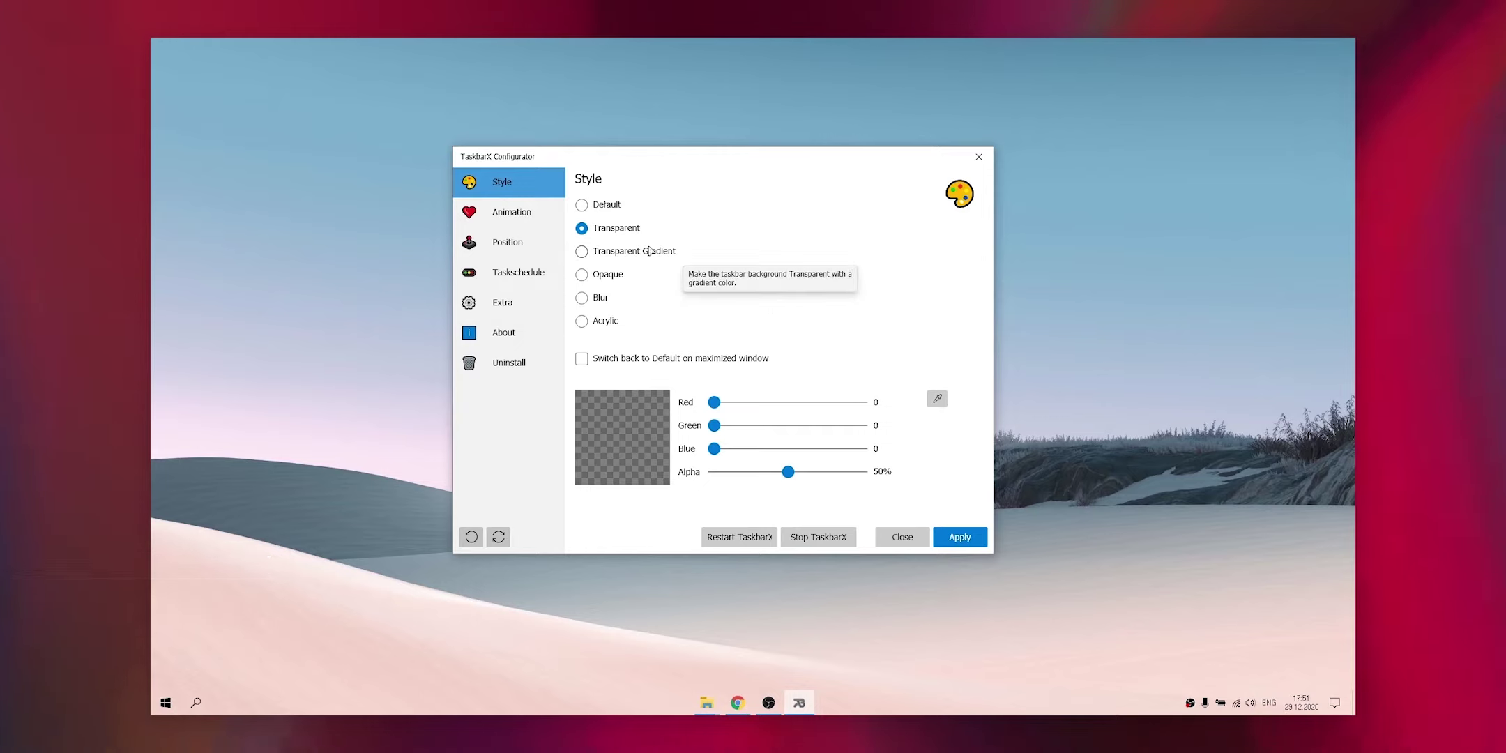
{"action": "left_click", "coordinate": [647, 252]}
{"action": "left_click", "coordinate": [952, 531]}
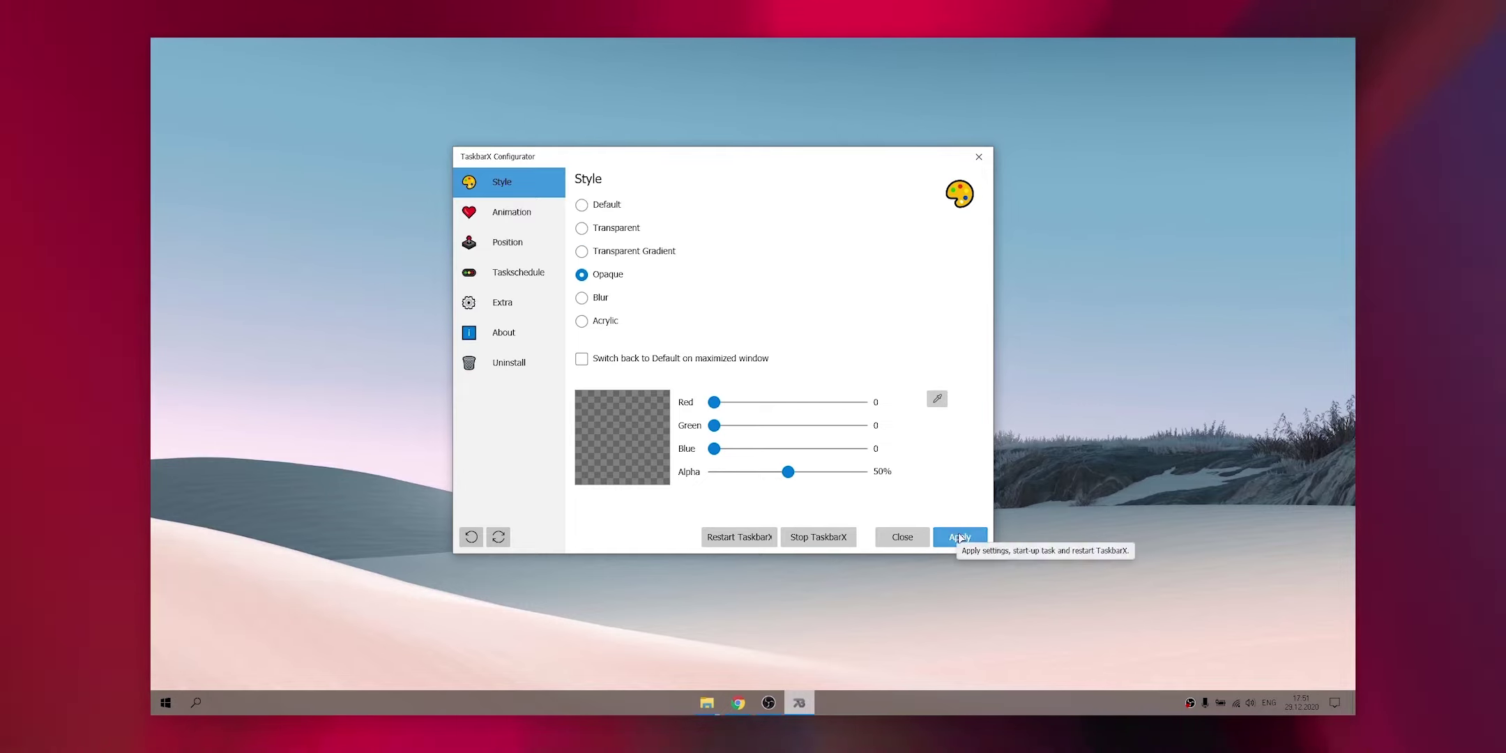
- Apply the Opaque taskbar style, then sample white from the screen (red, green and blue 255) and apply that colour
{"action": "left_click", "coordinate": [960, 537]}
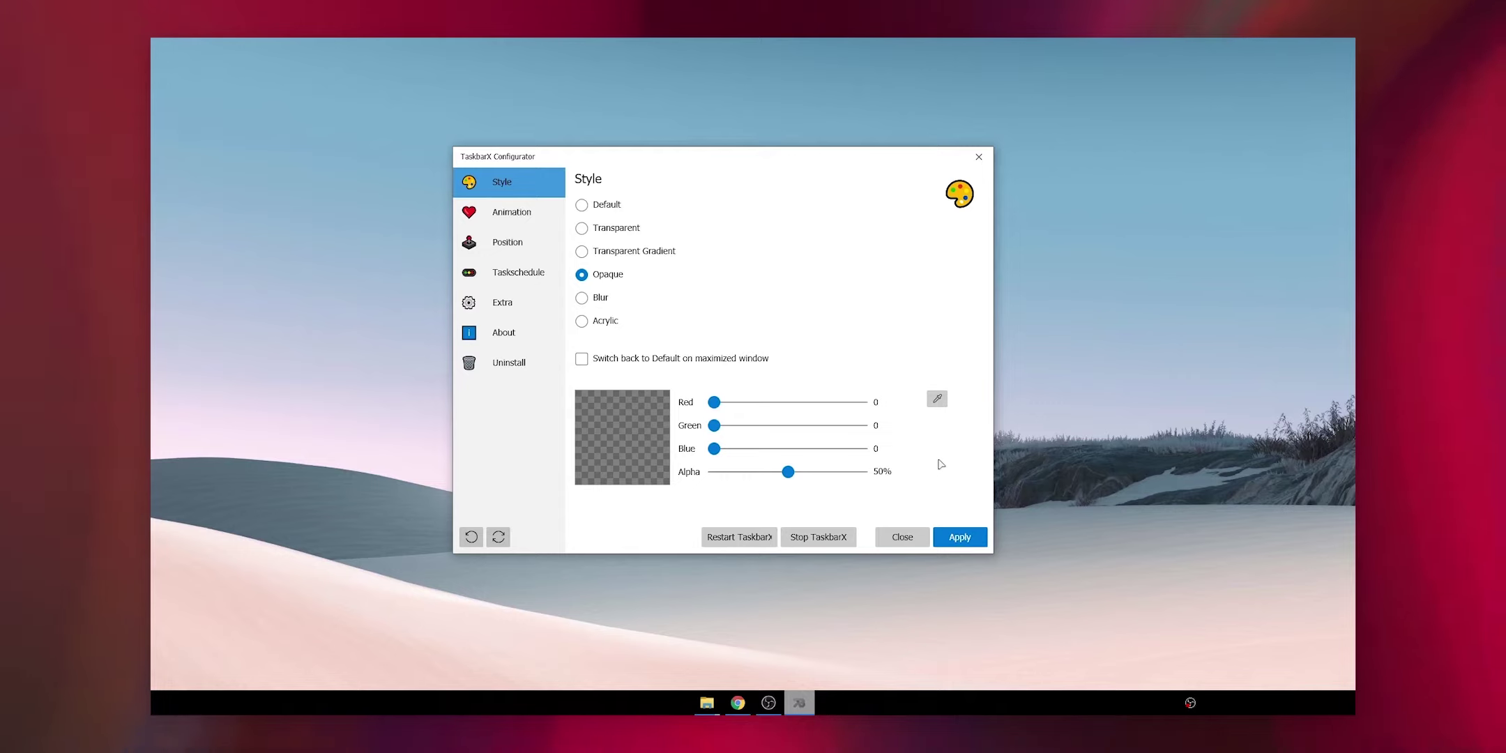
{"action": "left_click_drag", "start_coordinate": [937, 398], "coordinate": [907, 369]}
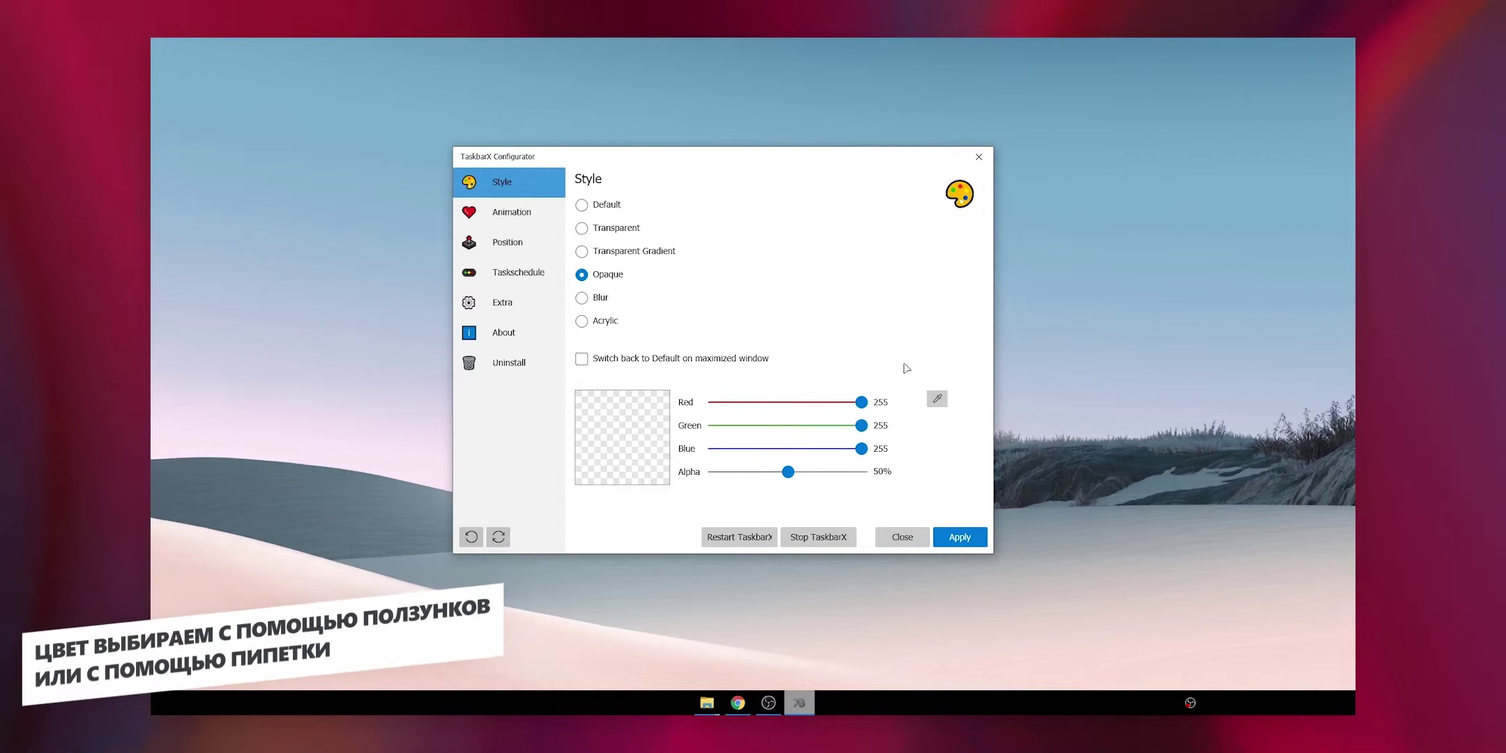
{"action": "left_click", "coordinate": [959, 537]}
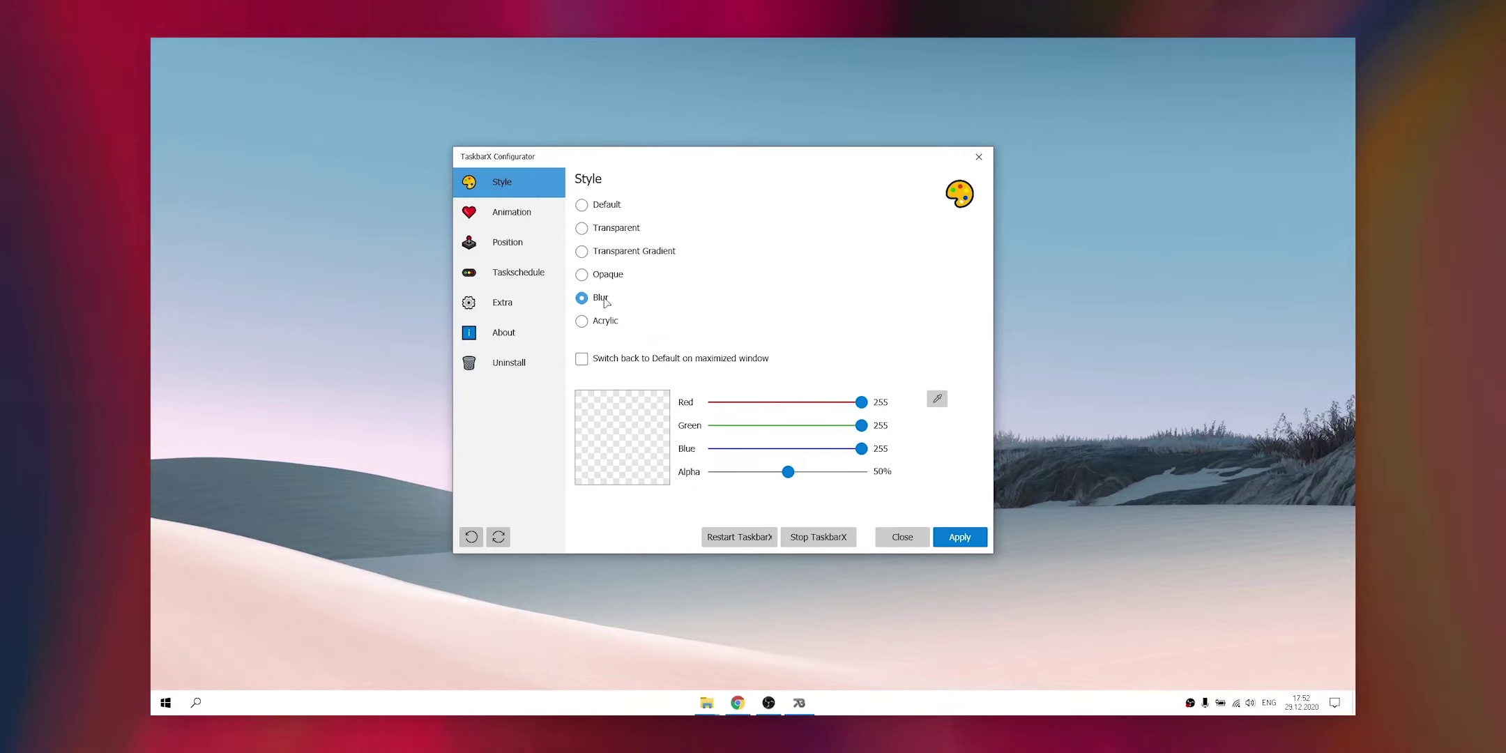
- Try out the Blur and Acrylic taskbar styles, shifting the configurator window slightly on the desktop
{"action": "left_click", "coordinate": [961, 538]}
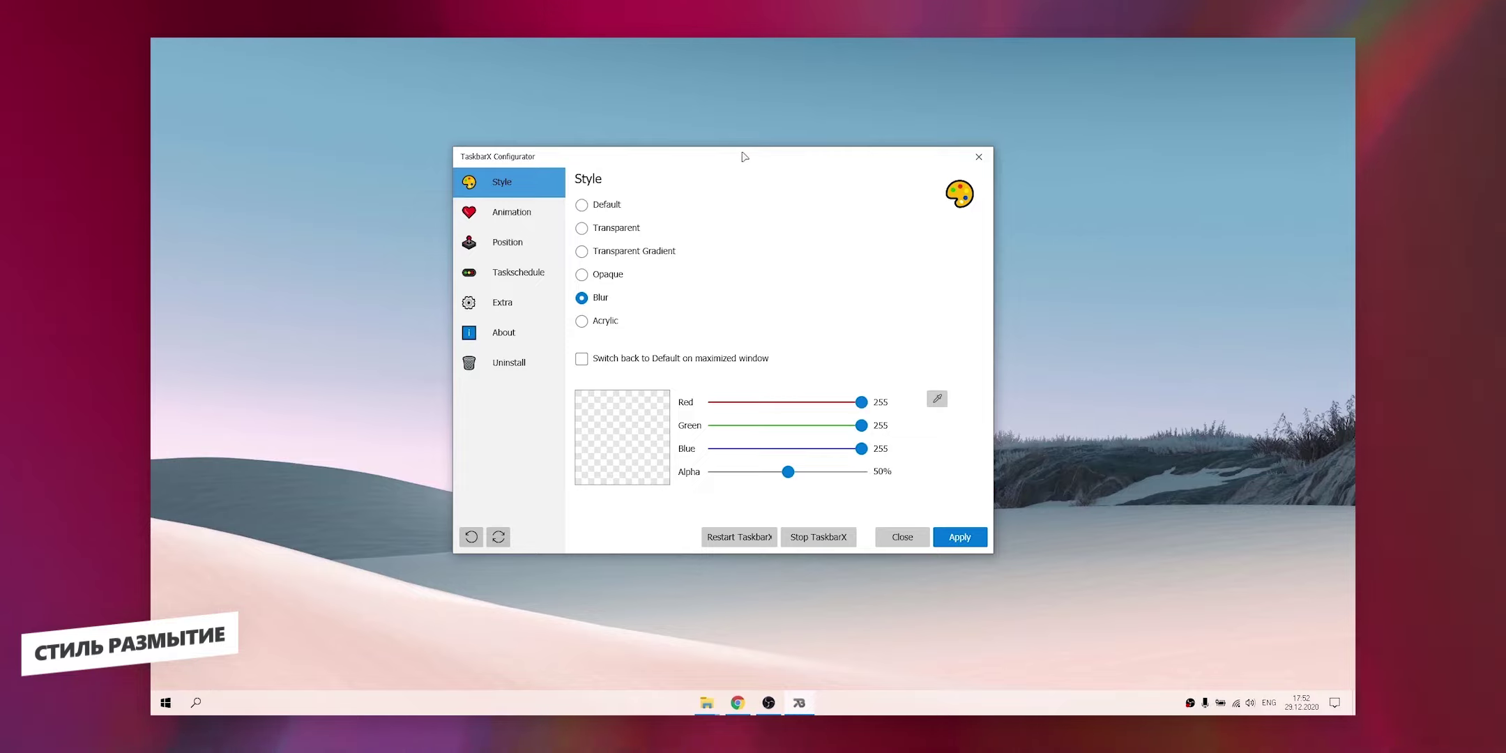
{"action": "mouse_move", "coordinate": [745, 156]}
{"action": "left_mouse_down"}
{"action": "mouse_move", "coordinate": [520, 272]}
{"action": "mouse_move", "coordinate": [467, 320]}
{"action": "mouse_move", "coordinate": [476, 300]}
{"action": "mouse_move", "coordinate": [480, 400]}
{"action": "mouse_move", "coordinate": [487, 307]}
{"action": "mouse_move", "coordinate": [712, 325]}
{"action": "mouse_move", "coordinate": [948, 316]}
{"action": "mouse_move", "coordinate": [918, 327]}
{"action": "mouse_move", "coordinate": [783, 224]}
{"action": "mouse_move", "coordinate": [753, 146]}
{"action": "left_mouse_up"}
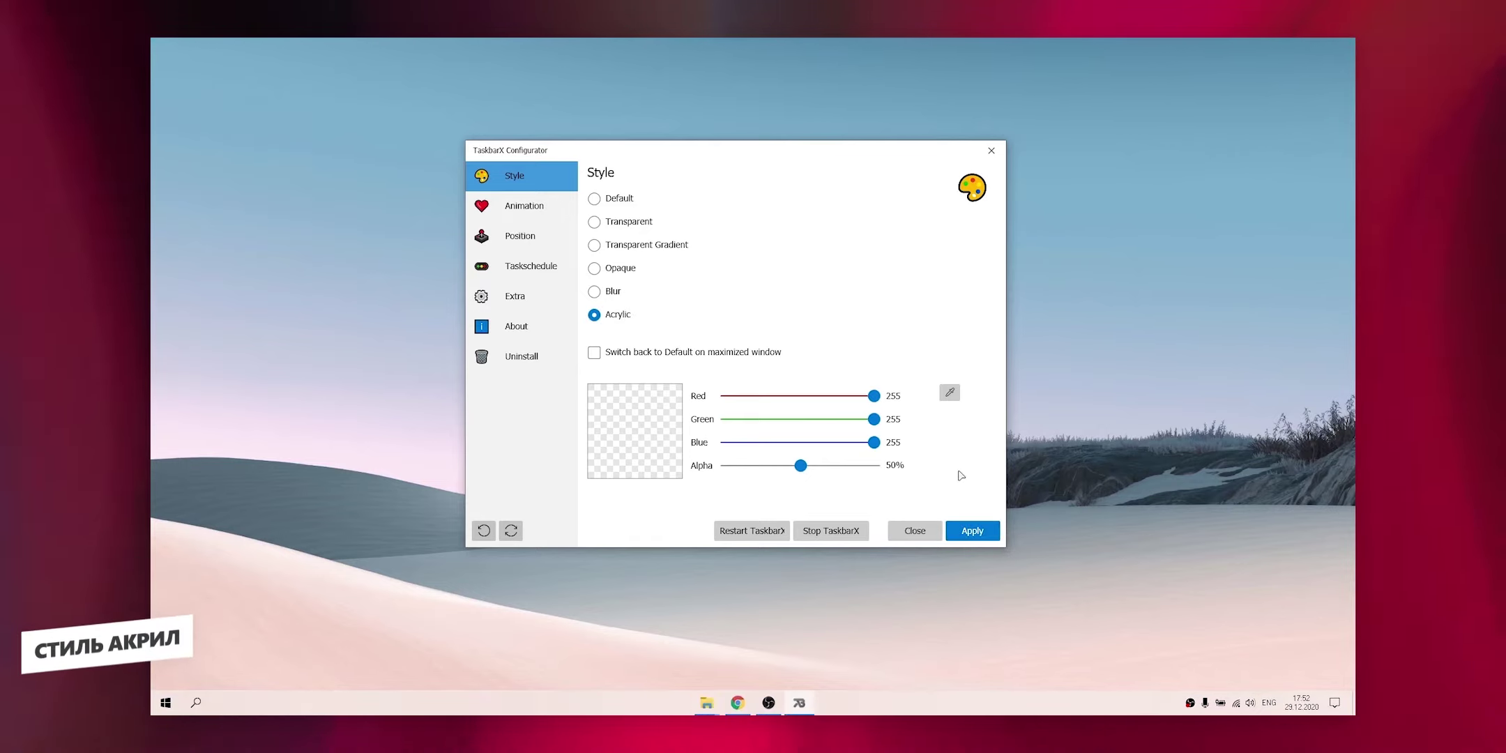
{"action": "mouse_move", "coordinate": [778, 151]}
{"action": "left_mouse_down"}
{"action": "mouse_move", "coordinate": [695, 230]}
{"action": "mouse_move", "coordinate": [530, 320]}
{"action": "mouse_move", "coordinate": [464, 335]}
{"action": "mouse_move", "coordinate": [455, 317]}
{"action": "mouse_move", "coordinate": [448, 336]}
{"action": "mouse_move", "coordinate": [894, 328]}
{"action": "mouse_move", "coordinate": [778, 147]}
{"action": "left_mouse_up"}
- Set the taskbar style back to Default and apply it
{"action": "left_click", "coordinate": [621, 197]}
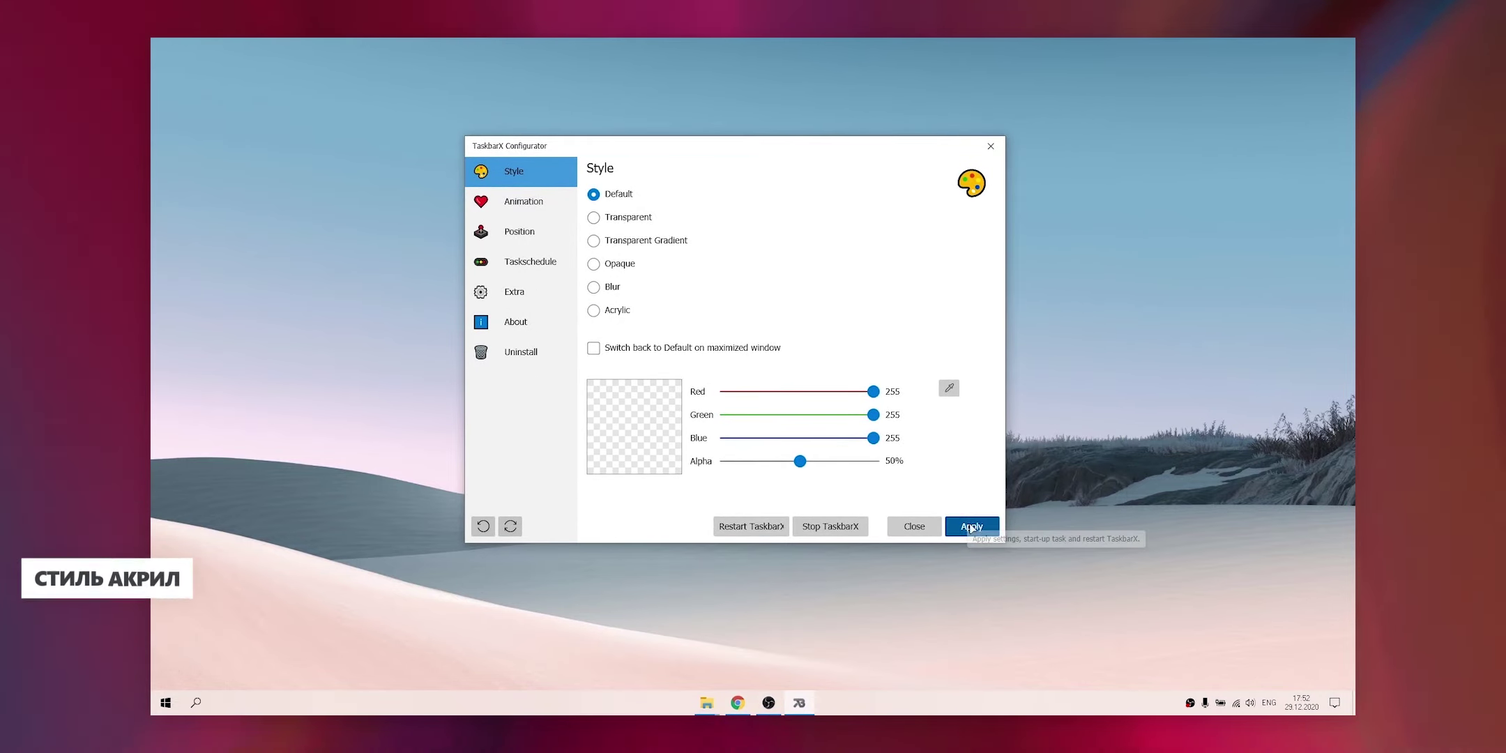
{"action": "left_click", "coordinate": [971, 526]}
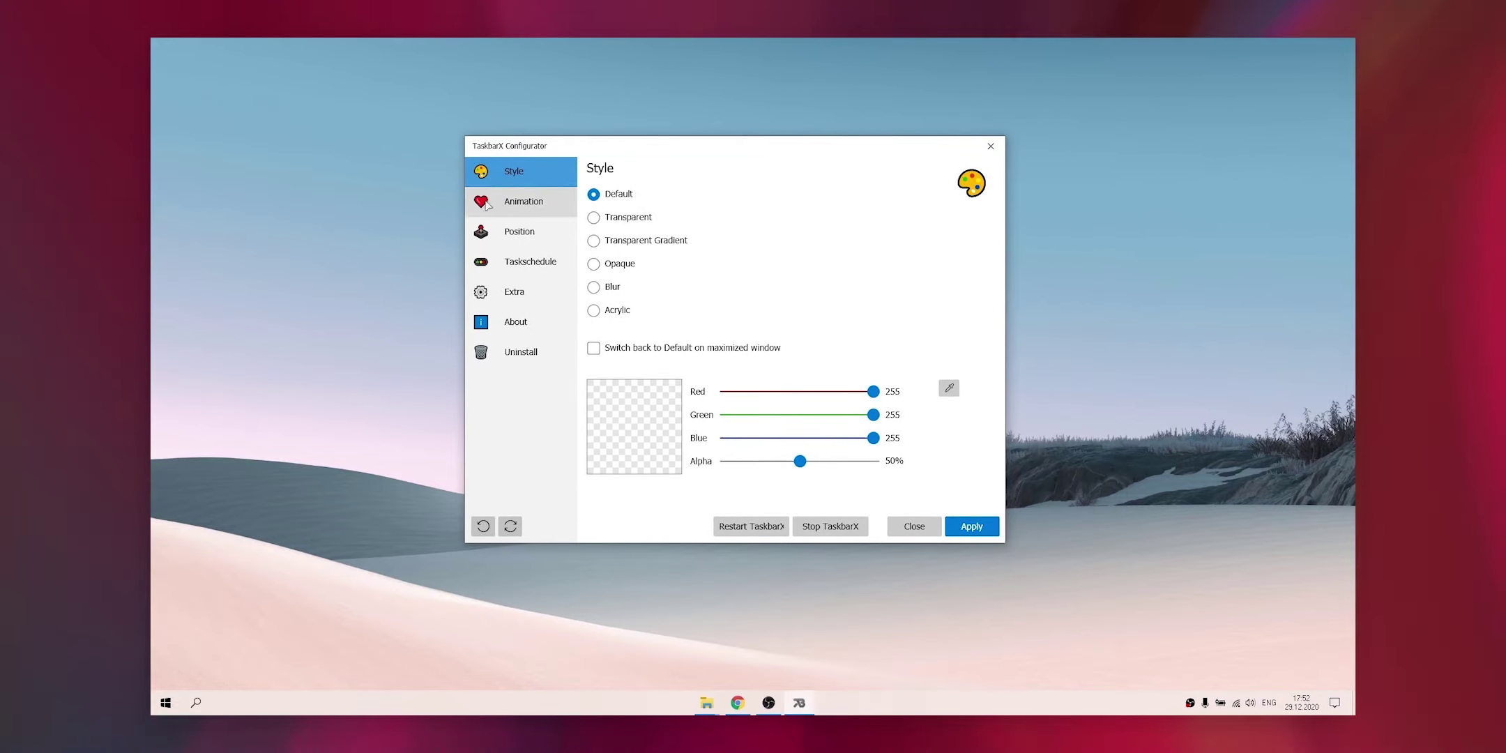
- Open the Animation settings, then launch and close Calculator to observe how the taskbar icons recentre
{"action": "left_click", "coordinate": [494, 204]}
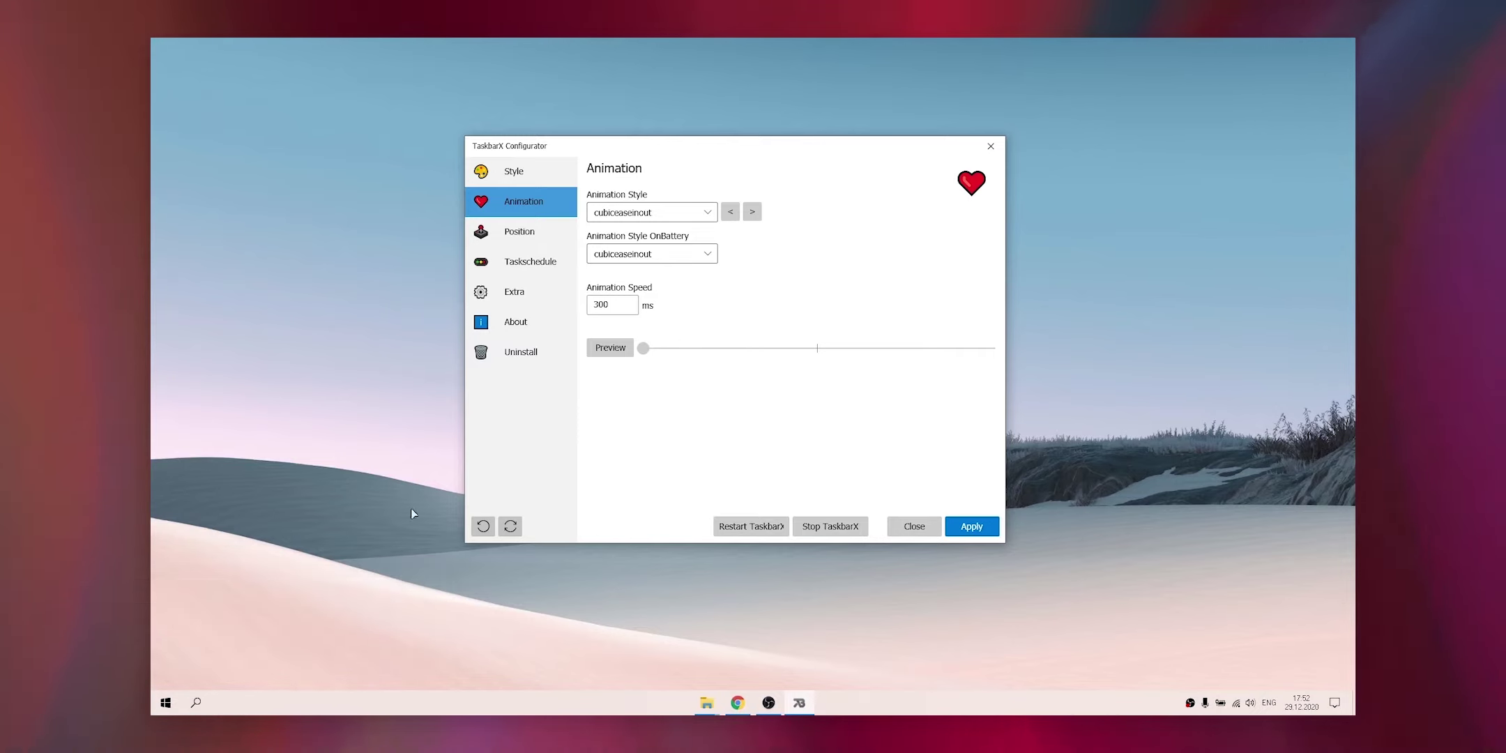
{"action": "key", "text": "super"}
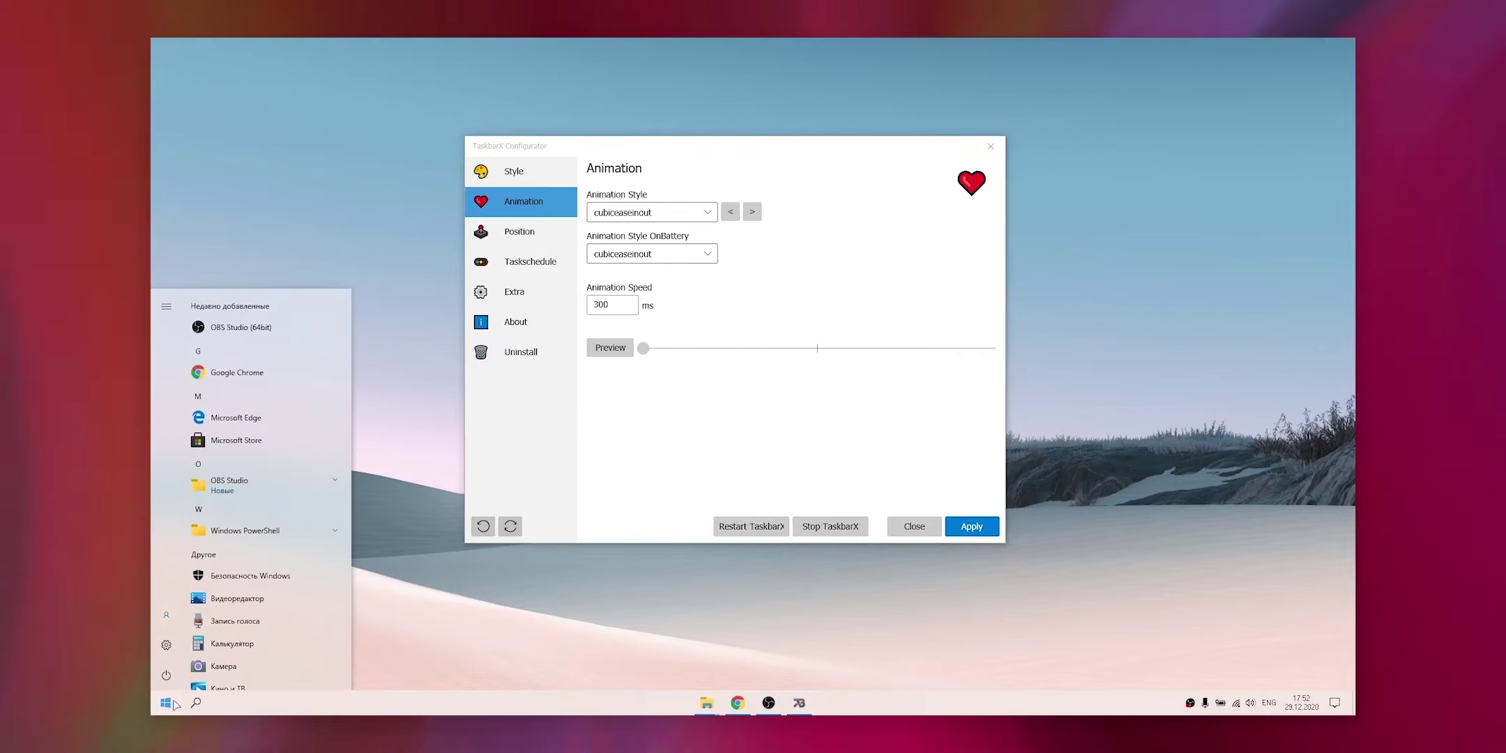
{"action": "left_click", "coordinate": [232, 644]}
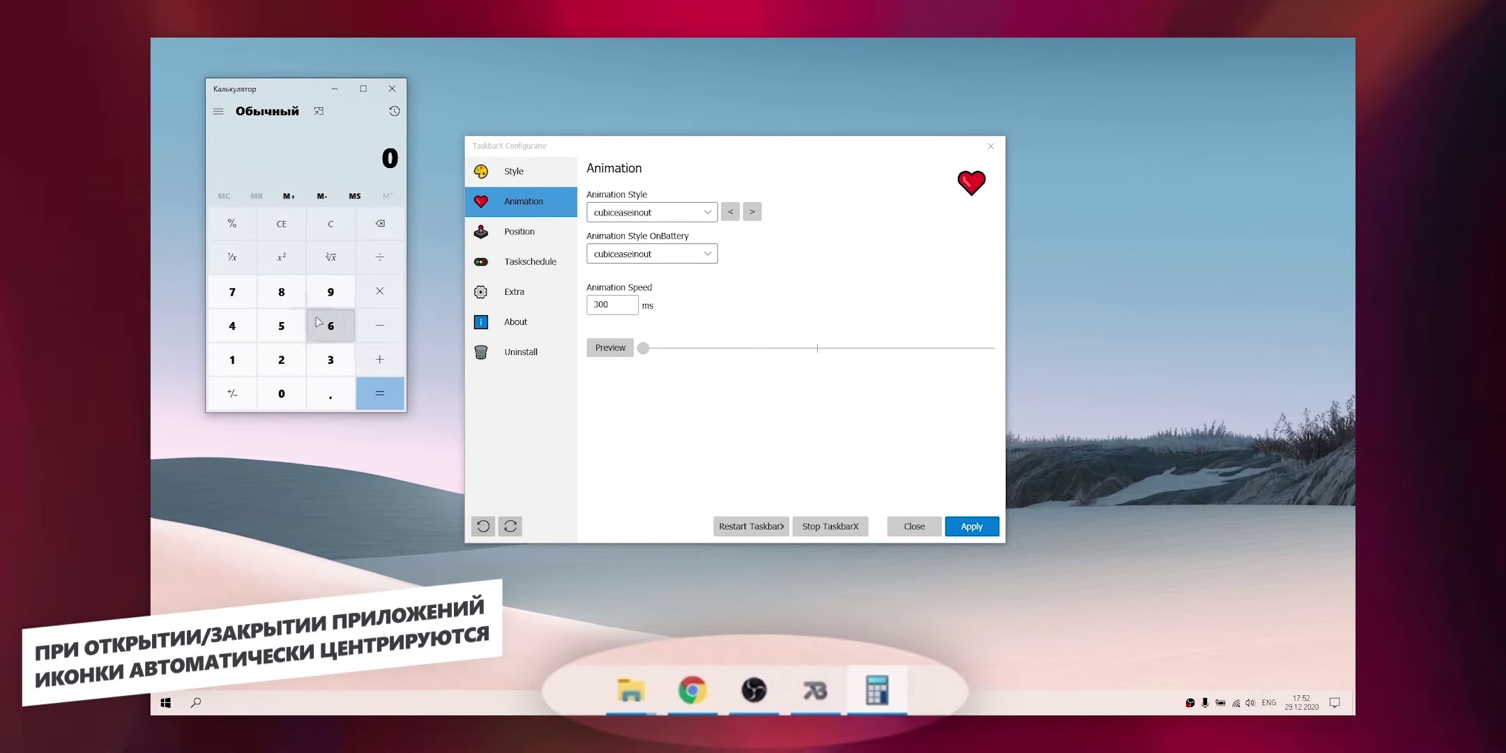
{"action": "left_click", "coordinate": [232, 326]}
{"action": "left_click", "coordinate": [232, 291]}
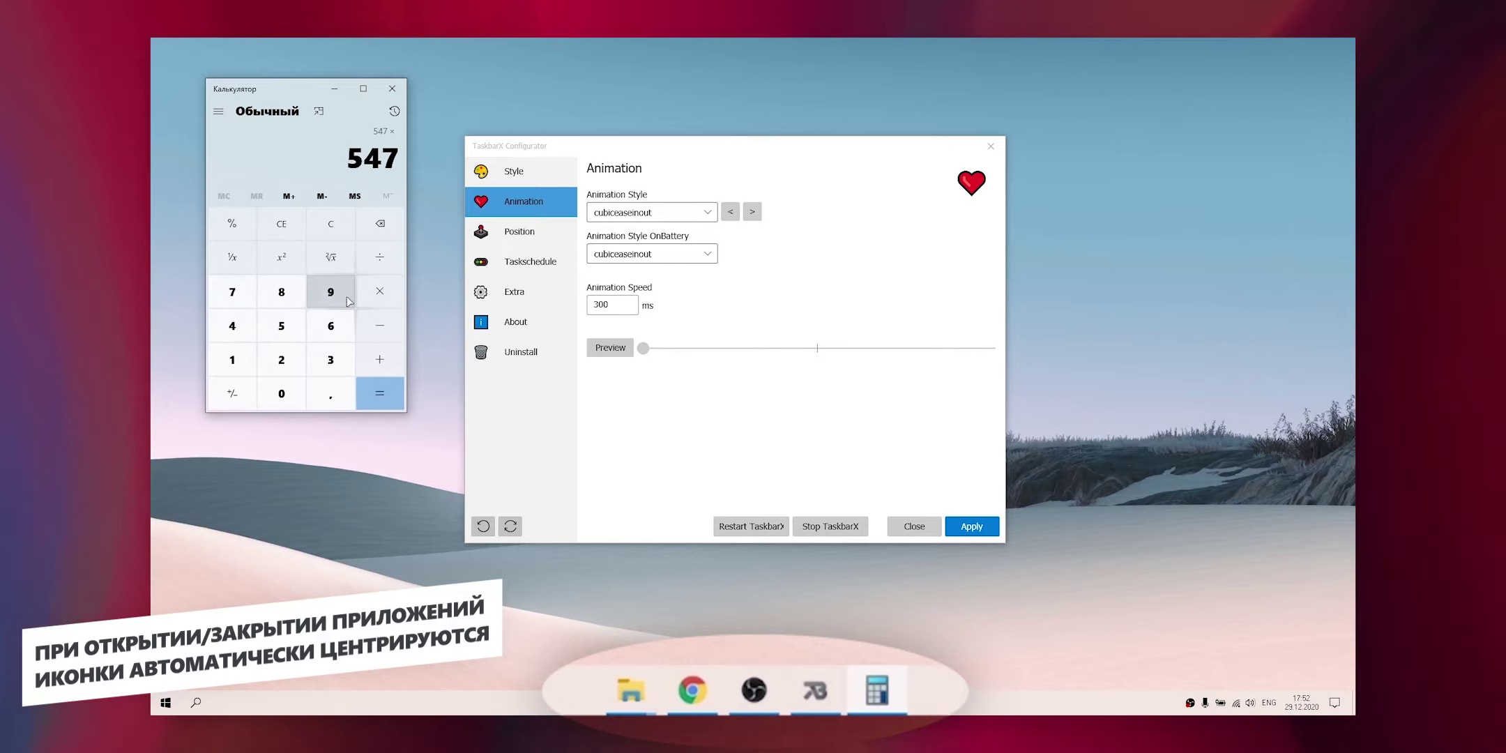
{"action": "left_click", "coordinate": [393, 88]}
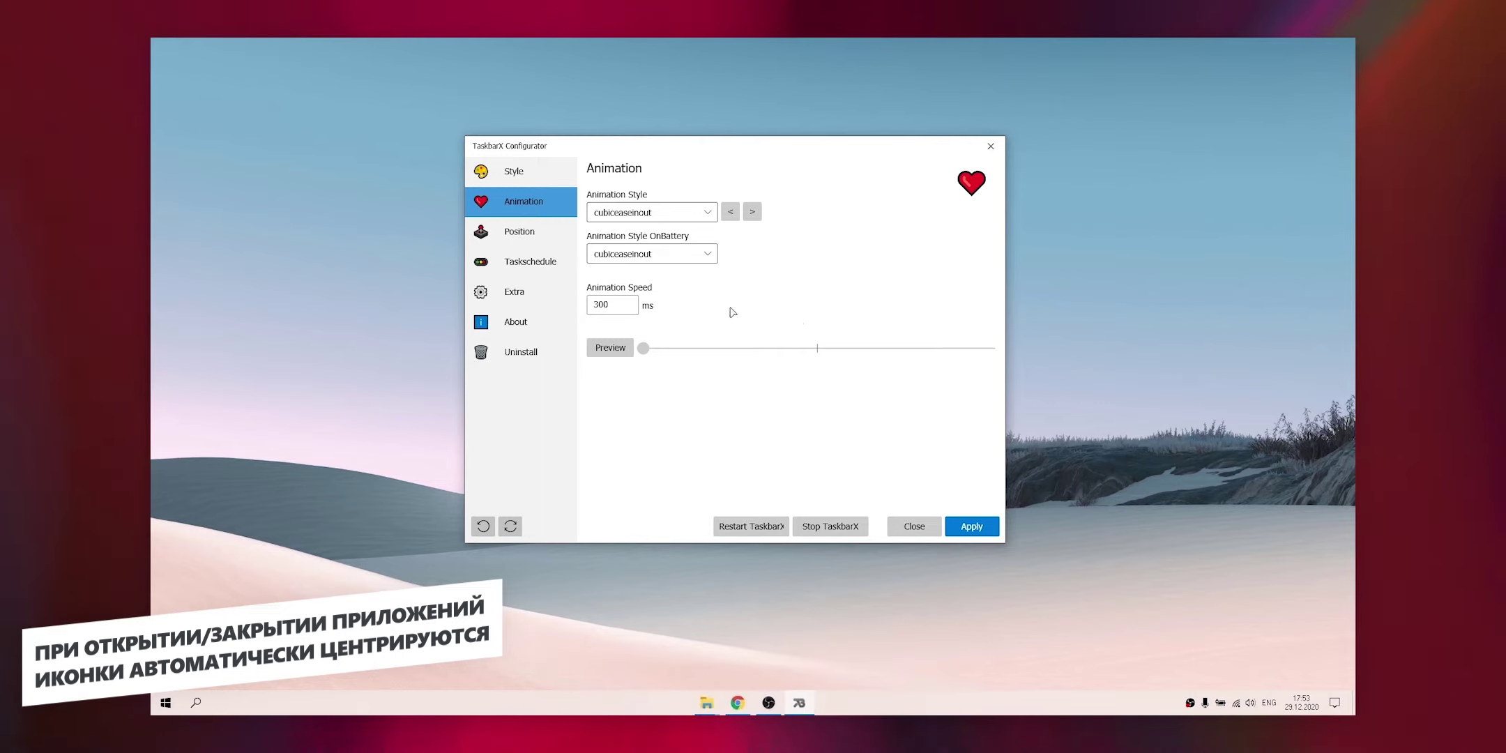
- Apply a primary taskbar offset of 50 px, then reset the offset to 0 px and apply it
{"action": "left_click", "coordinate": [532, 235]}
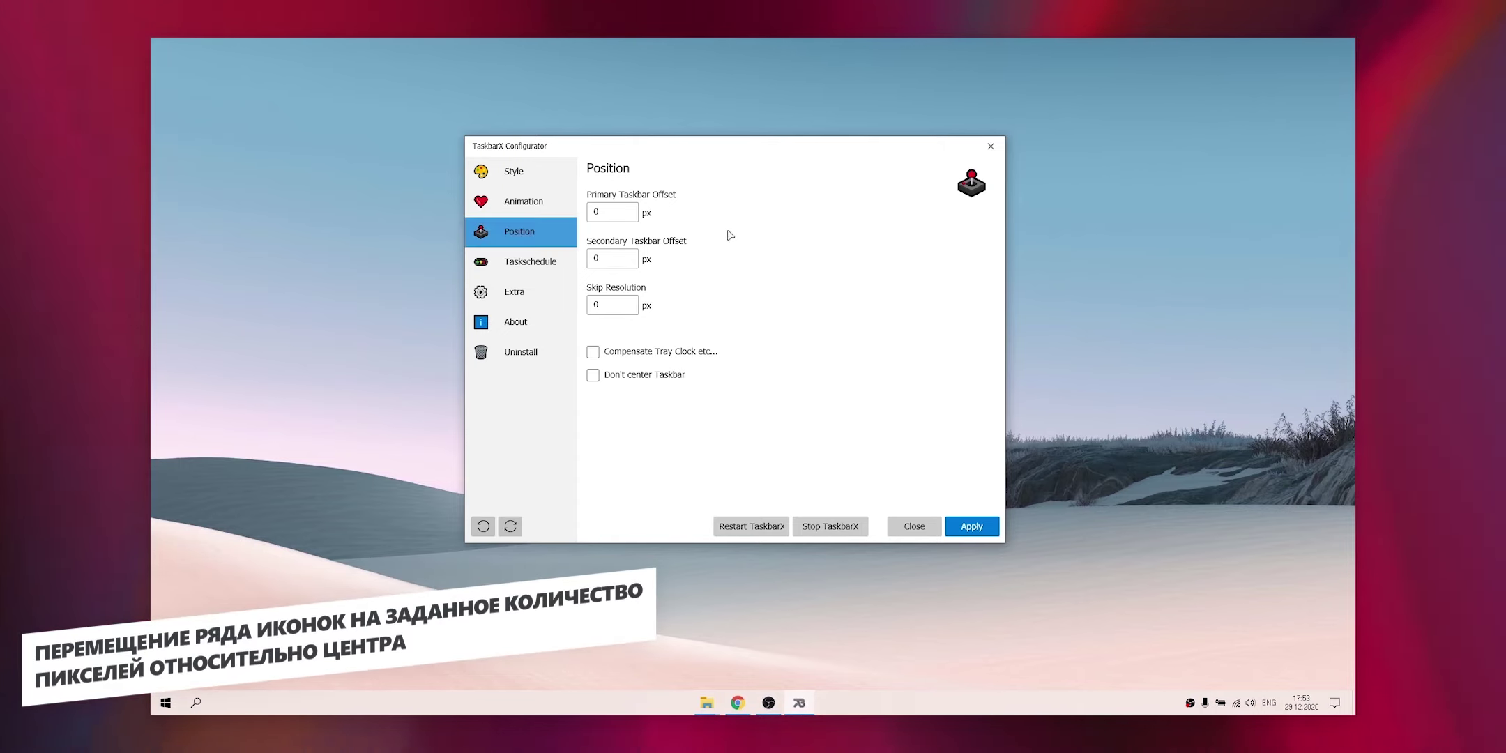
{"action": "left_click", "coordinate": [595, 213]}
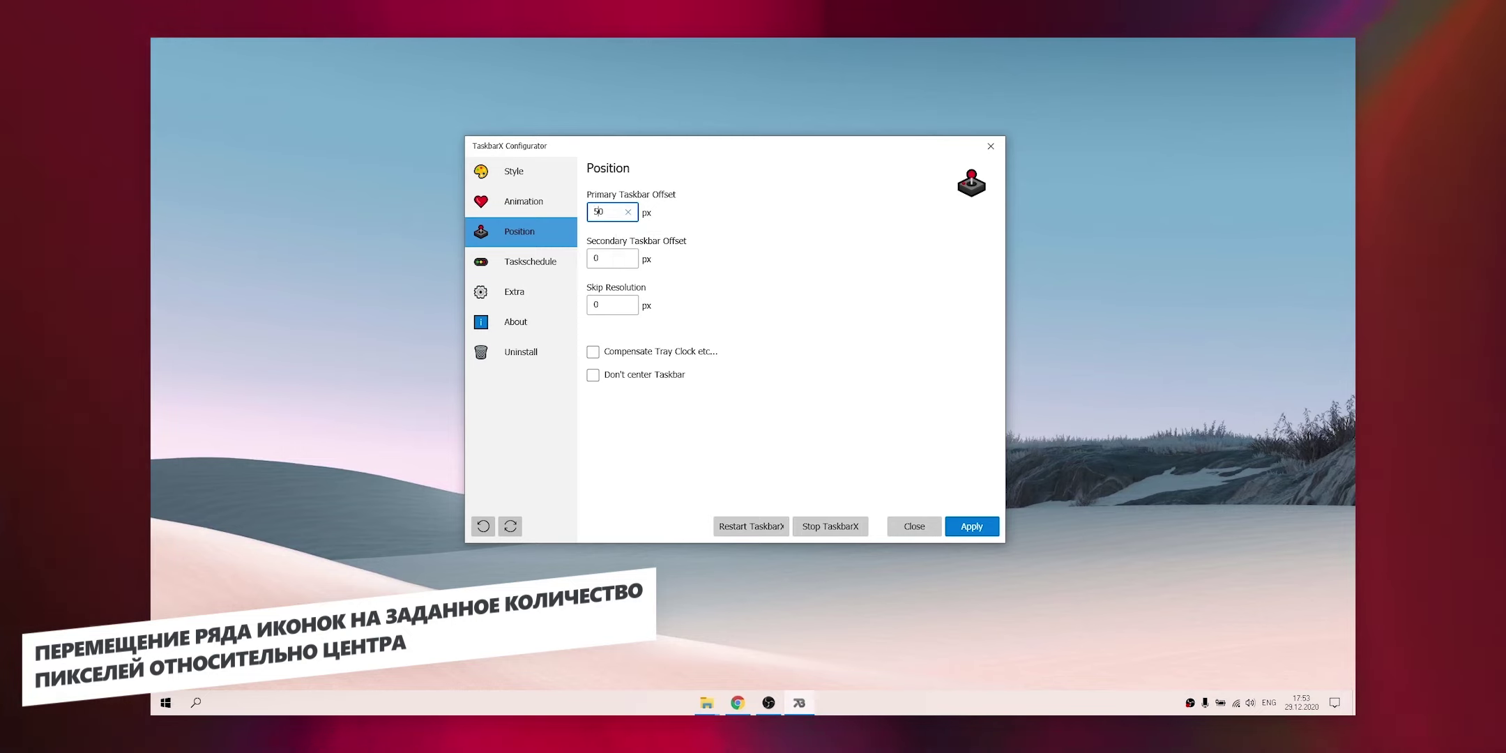
{"action": "left_click", "coordinate": [968, 528]}
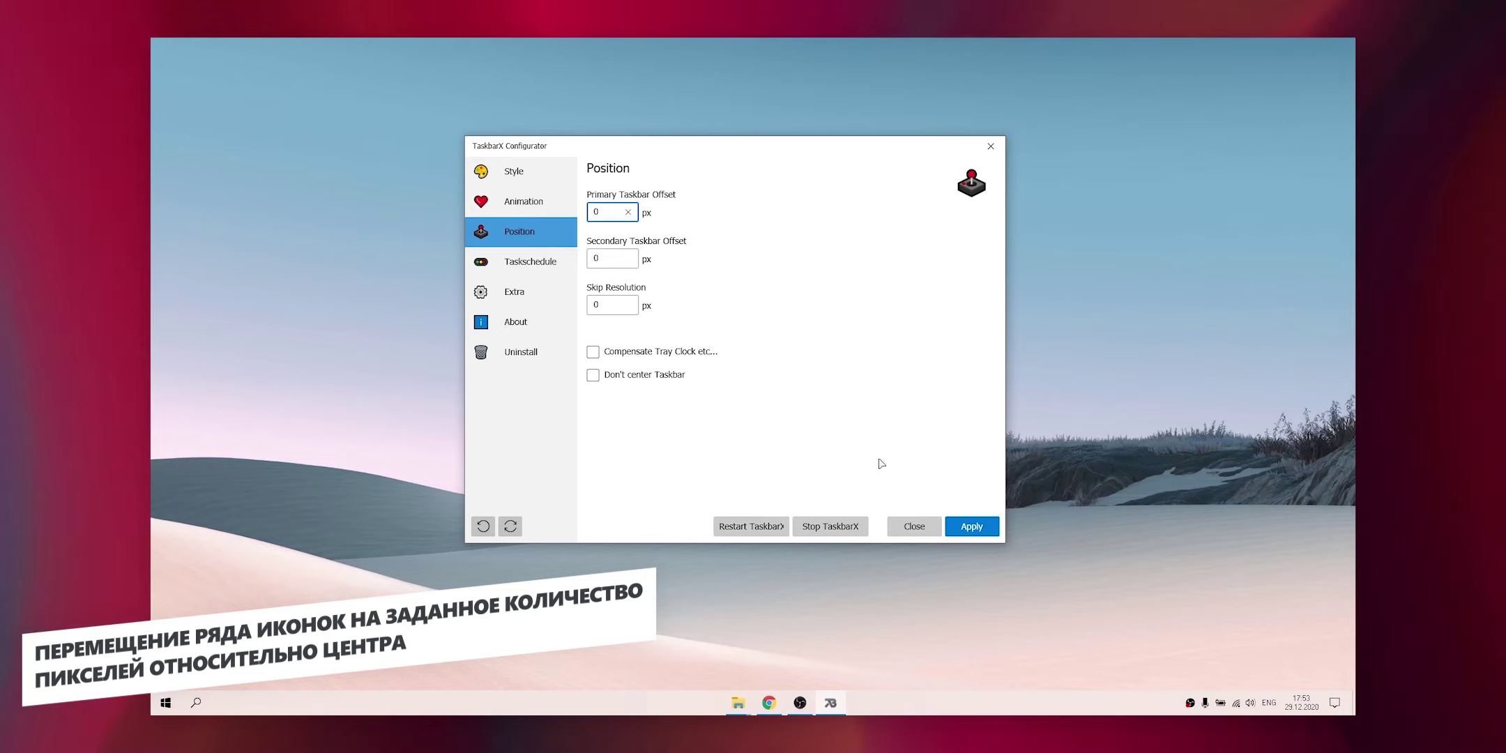
{"action": "left_click", "coordinate": [970, 527]}
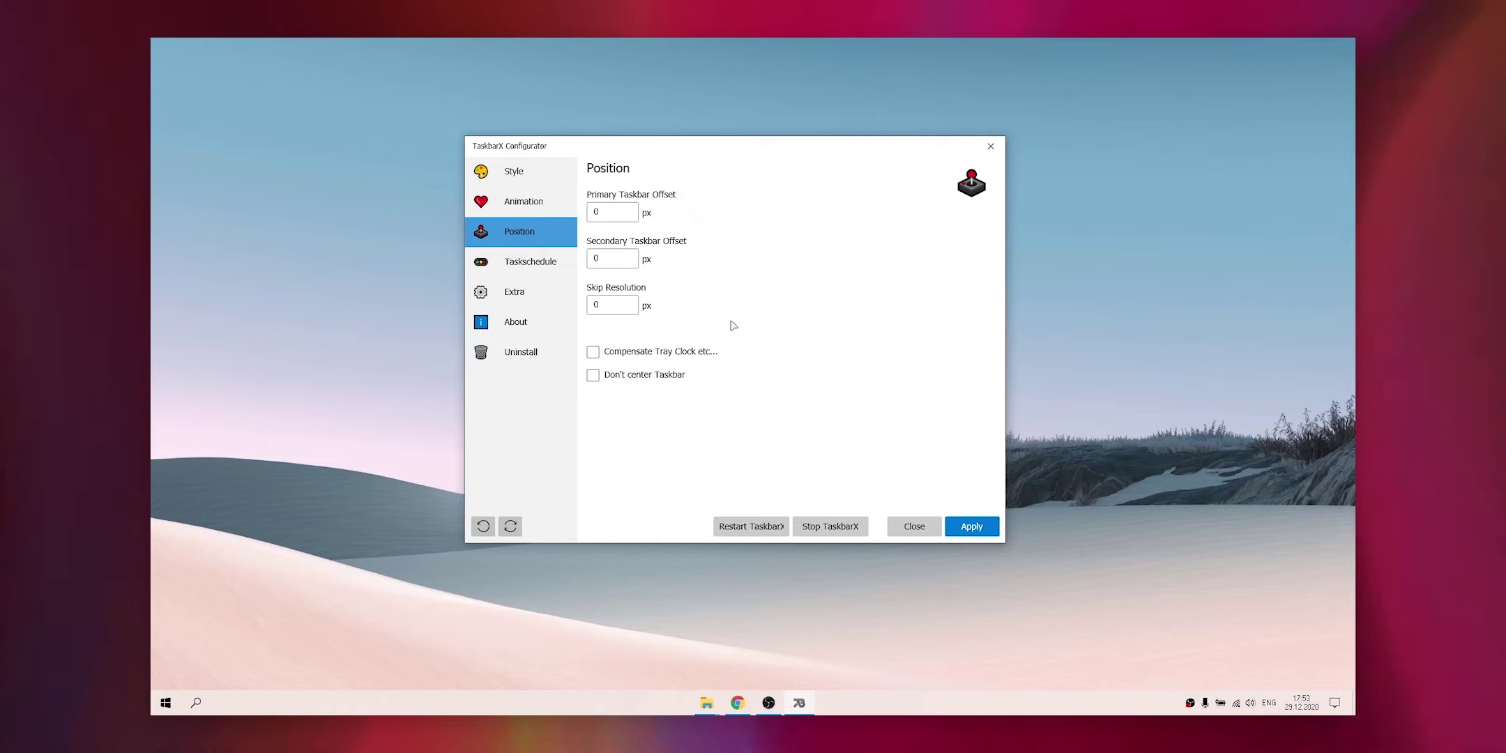
- Create the startup task schedule for TaskbarX with a delay of 0 seconds and acknowledge the confirmation
{"action": "left_click", "coordinate": [539, 265]}
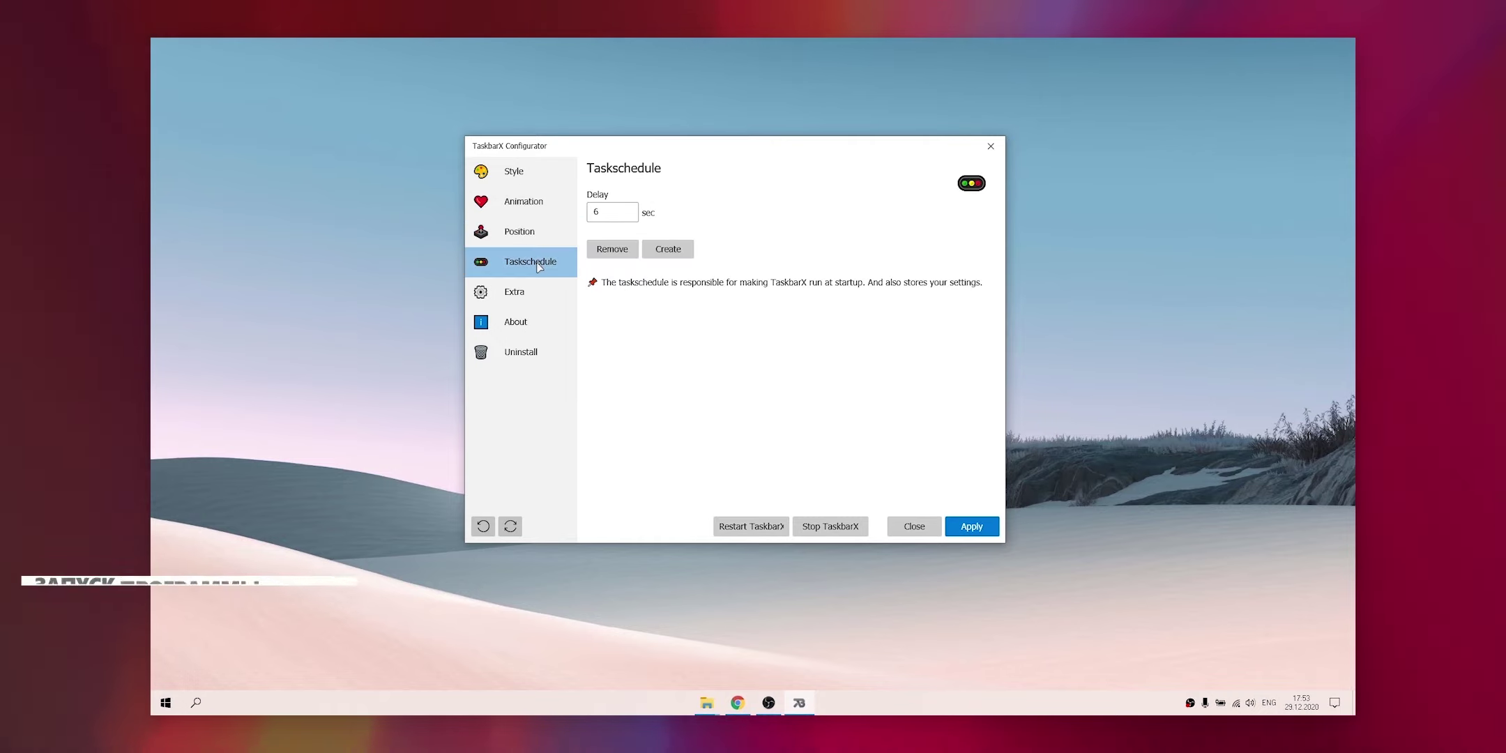
{"action": "left_click", "coordinate": [609, 215]}
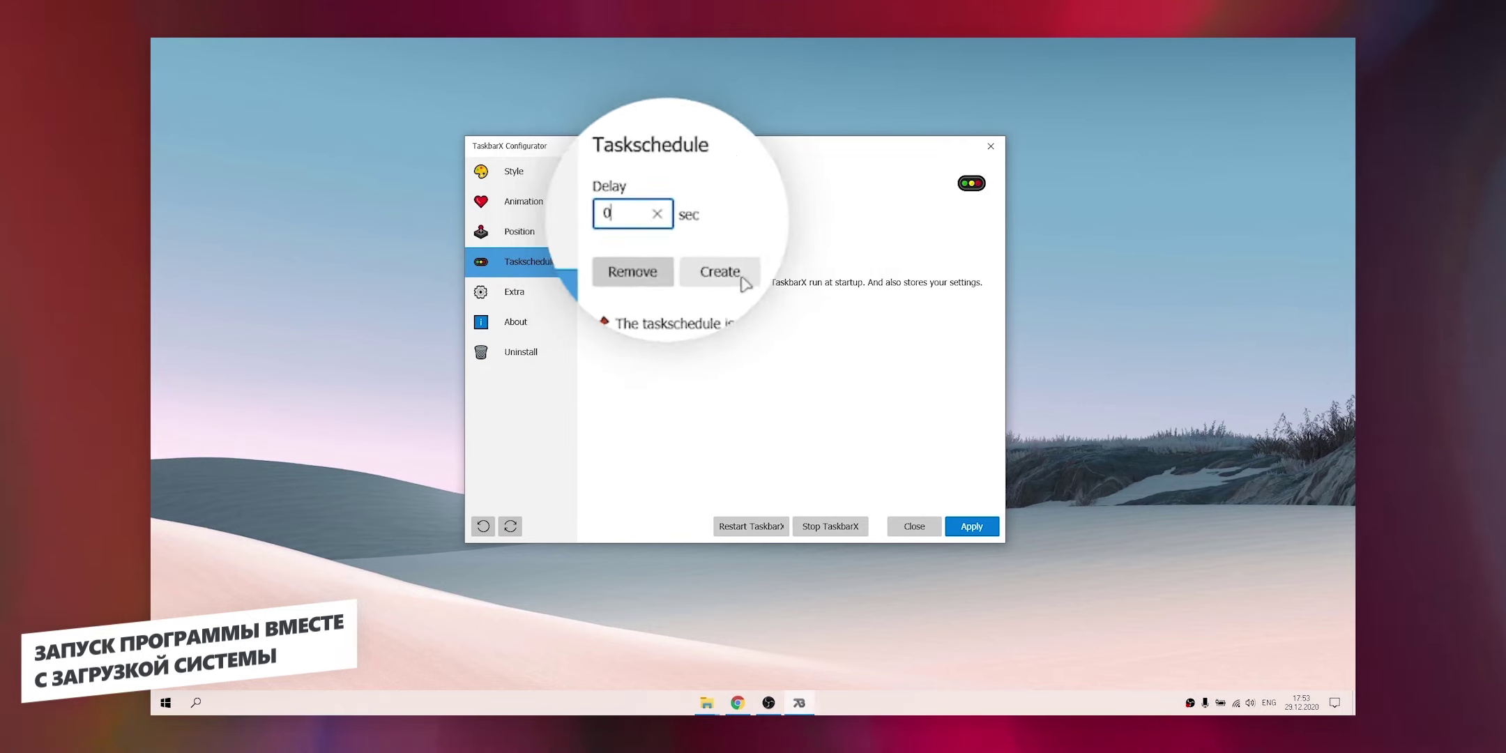
{"action": "left_click", "coordinate": [682, 255]}
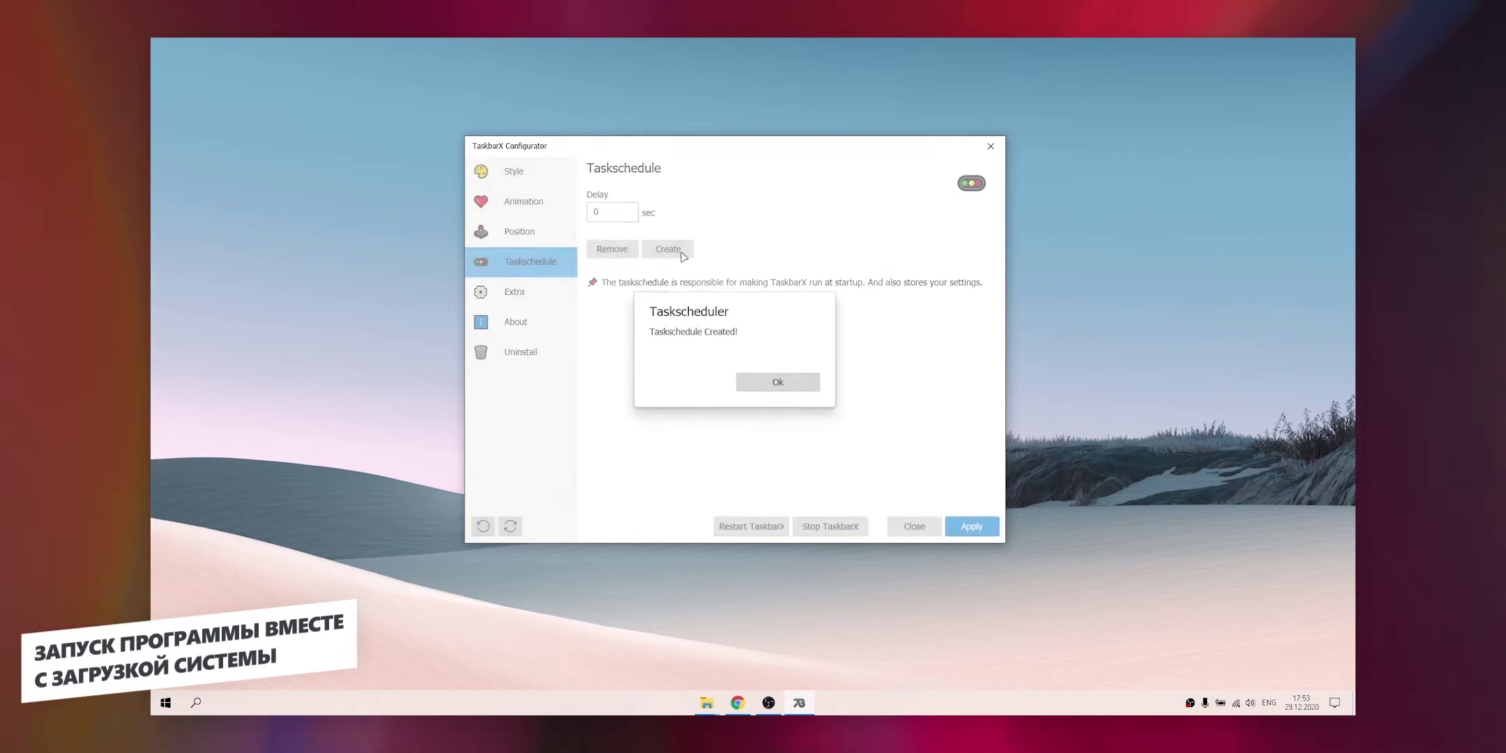
{"action": "left_click", "coordinate": [771, 382]}
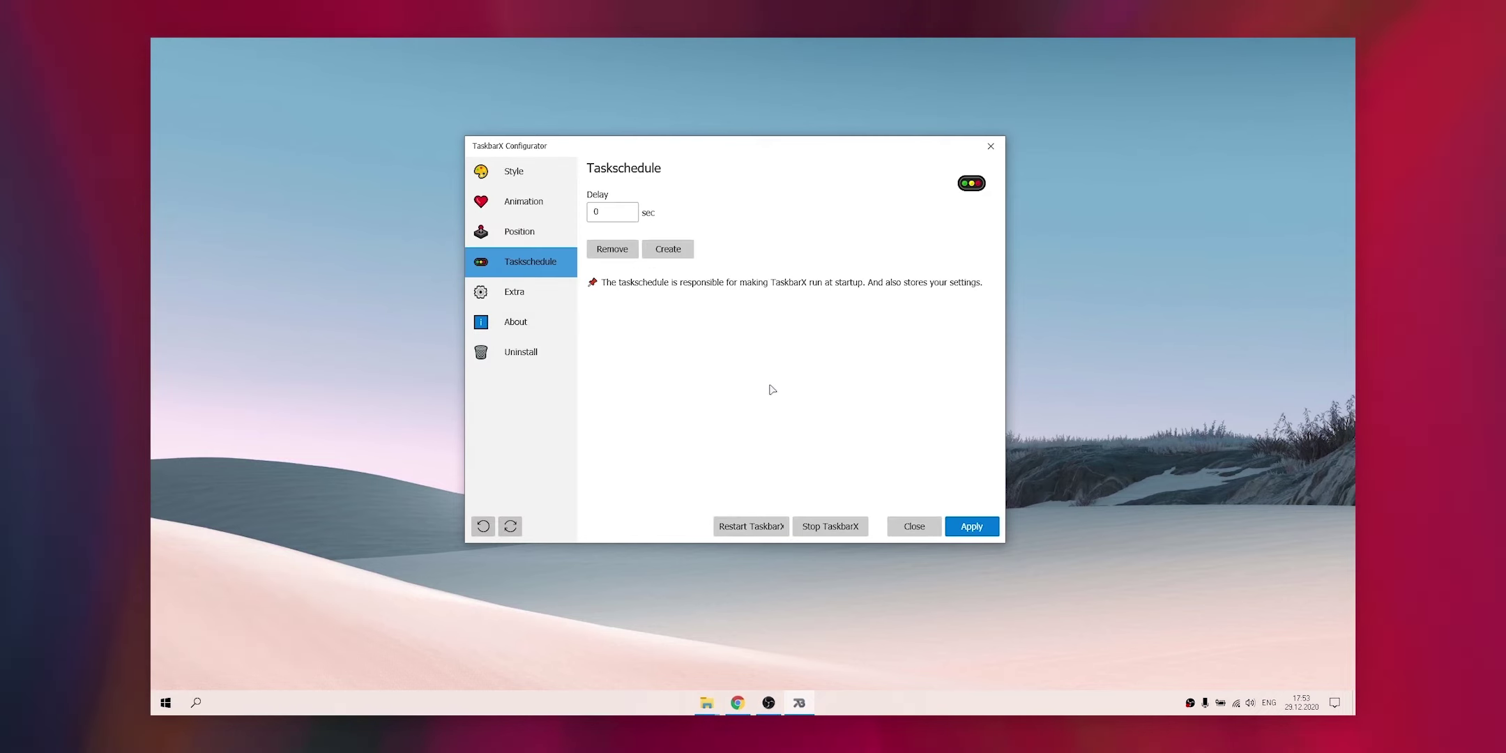
- In the Extra settings, set the Refresh Rate to 100 ms, and then replace that value with 10 ms
{"action": "left_click", "coordinate": [542, 297]}
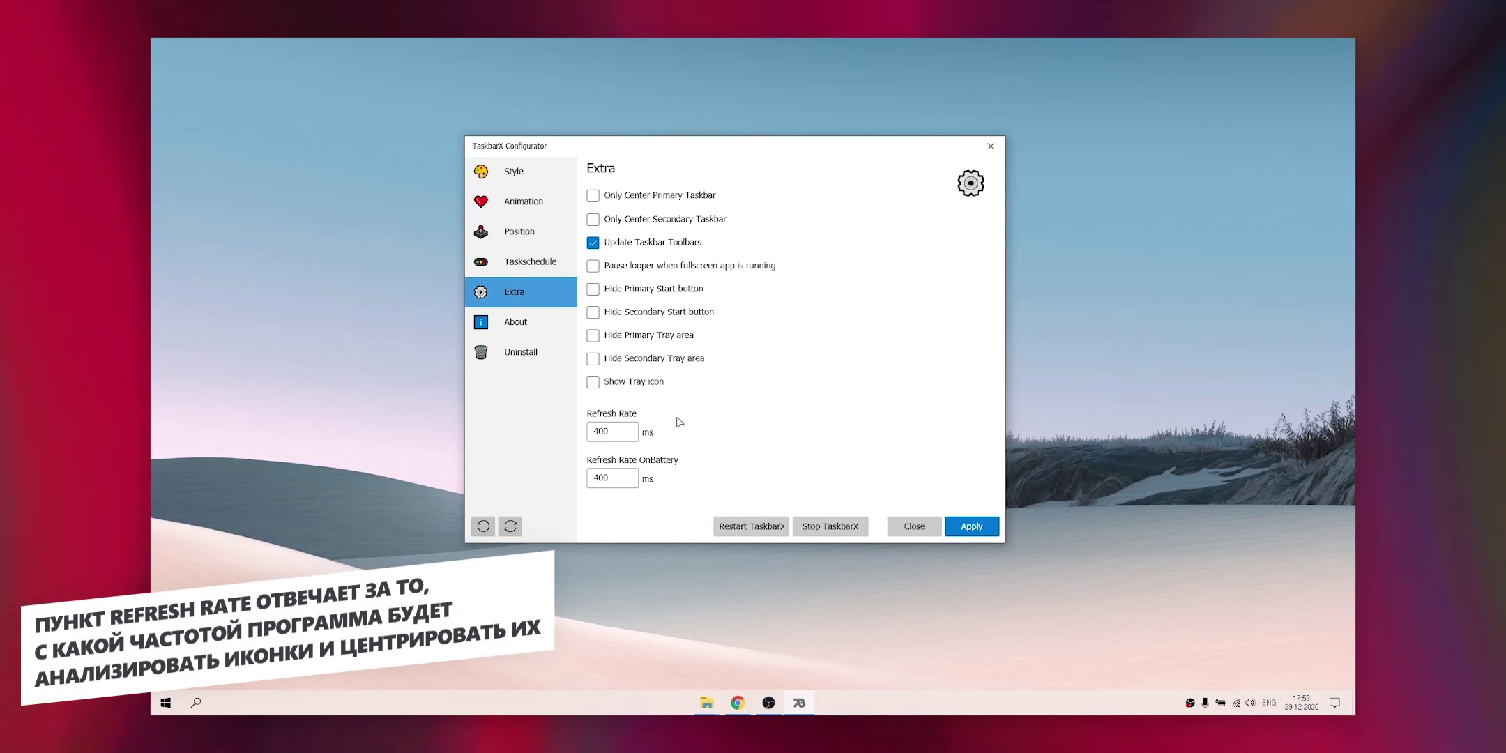
{"action": "left_click", "coordinate": [599, 432]}
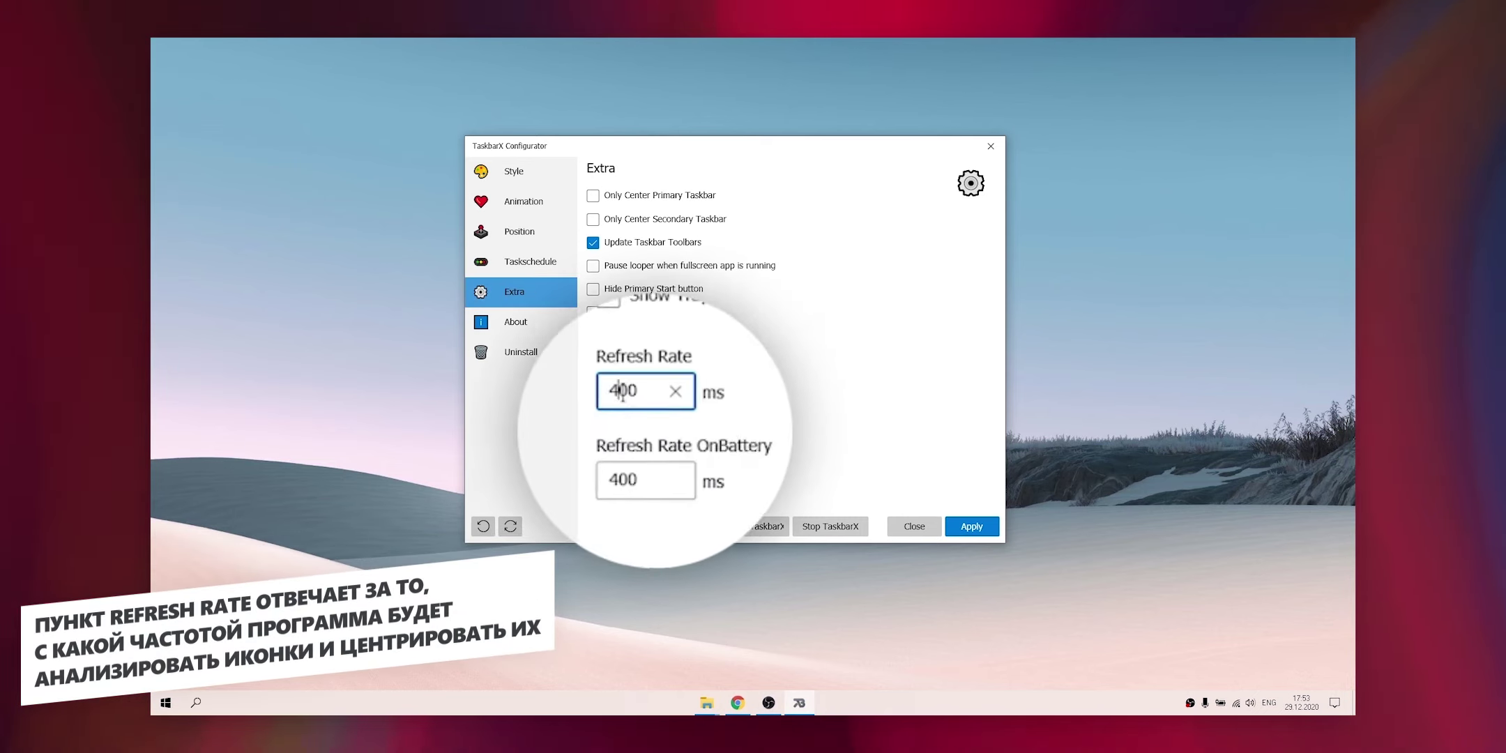
{"action": "key", "text": "BackSpace"}
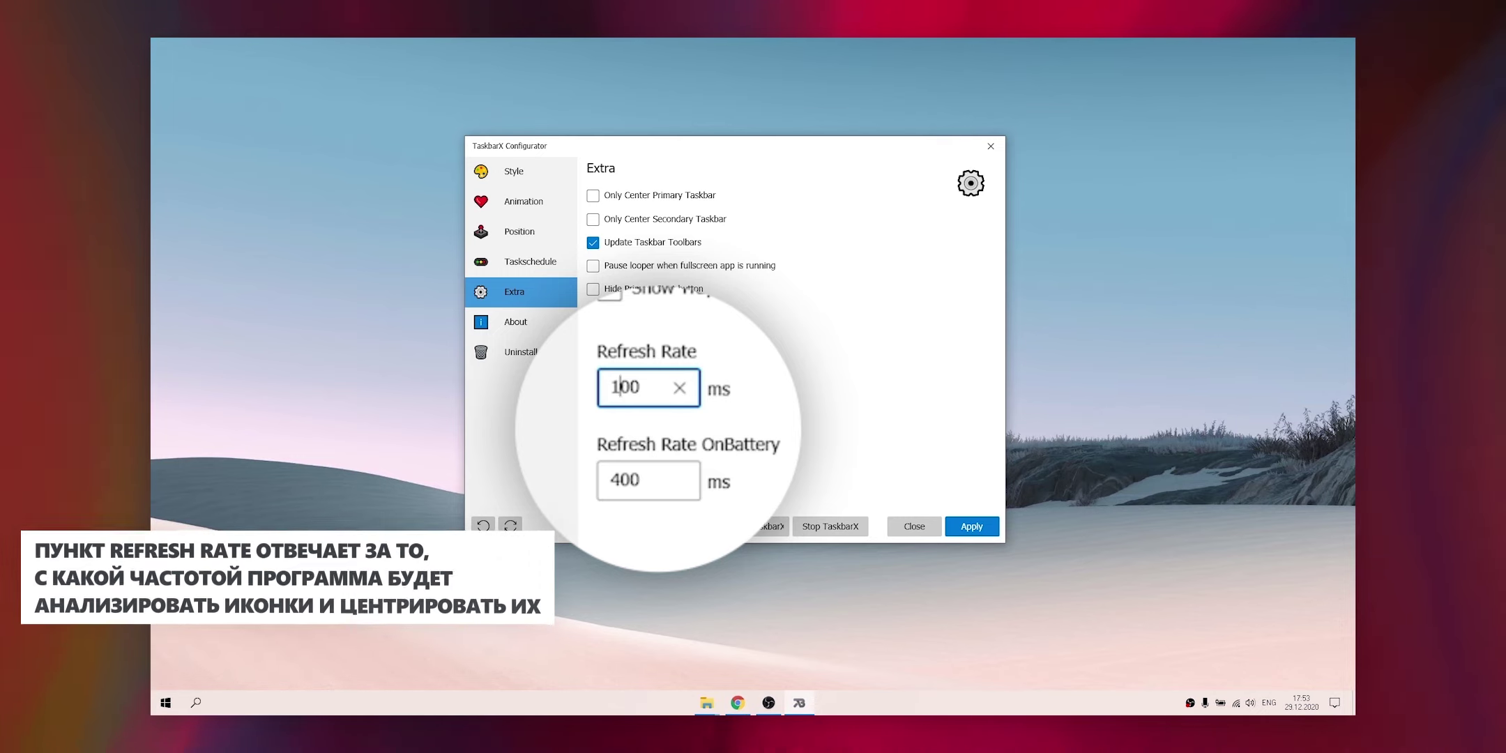
{"action": "type", "text": "1"}
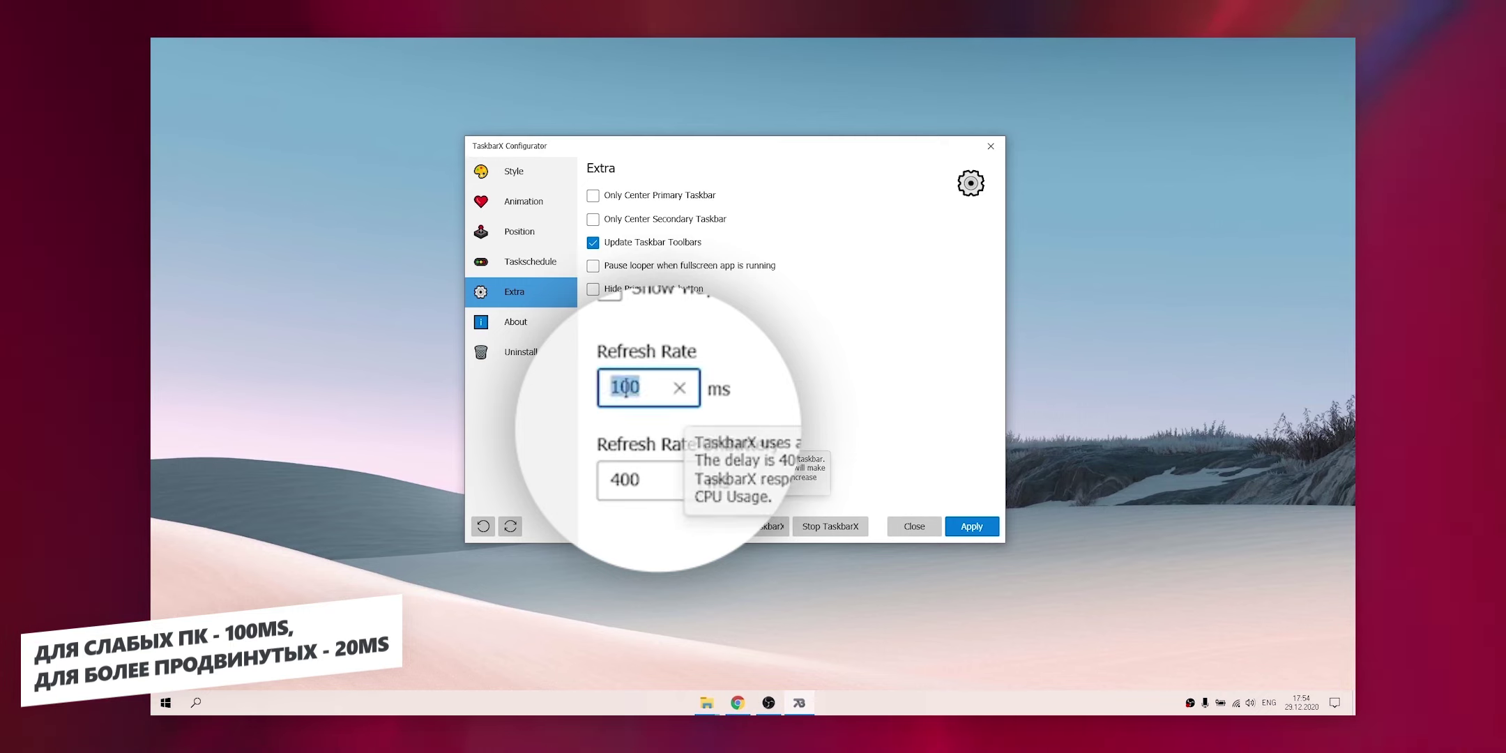
{"action": "type", "text": "10"}
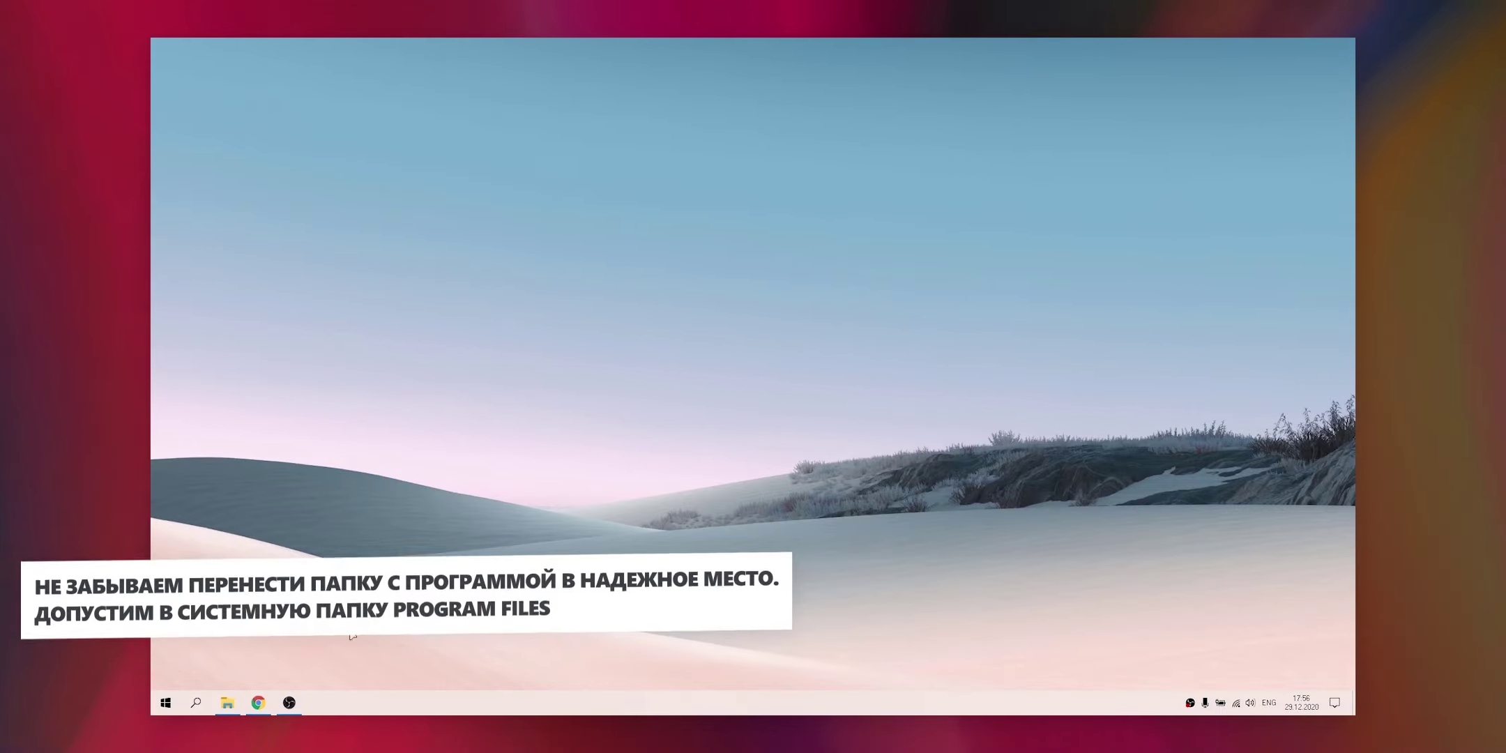
- In File Explorer, move the TaskbarX_1.6.3.0_x64 folder from Загрузки (Downloads) to Program Files on drive C:
{"action": "left_click", "coordinate": [227, 703]}
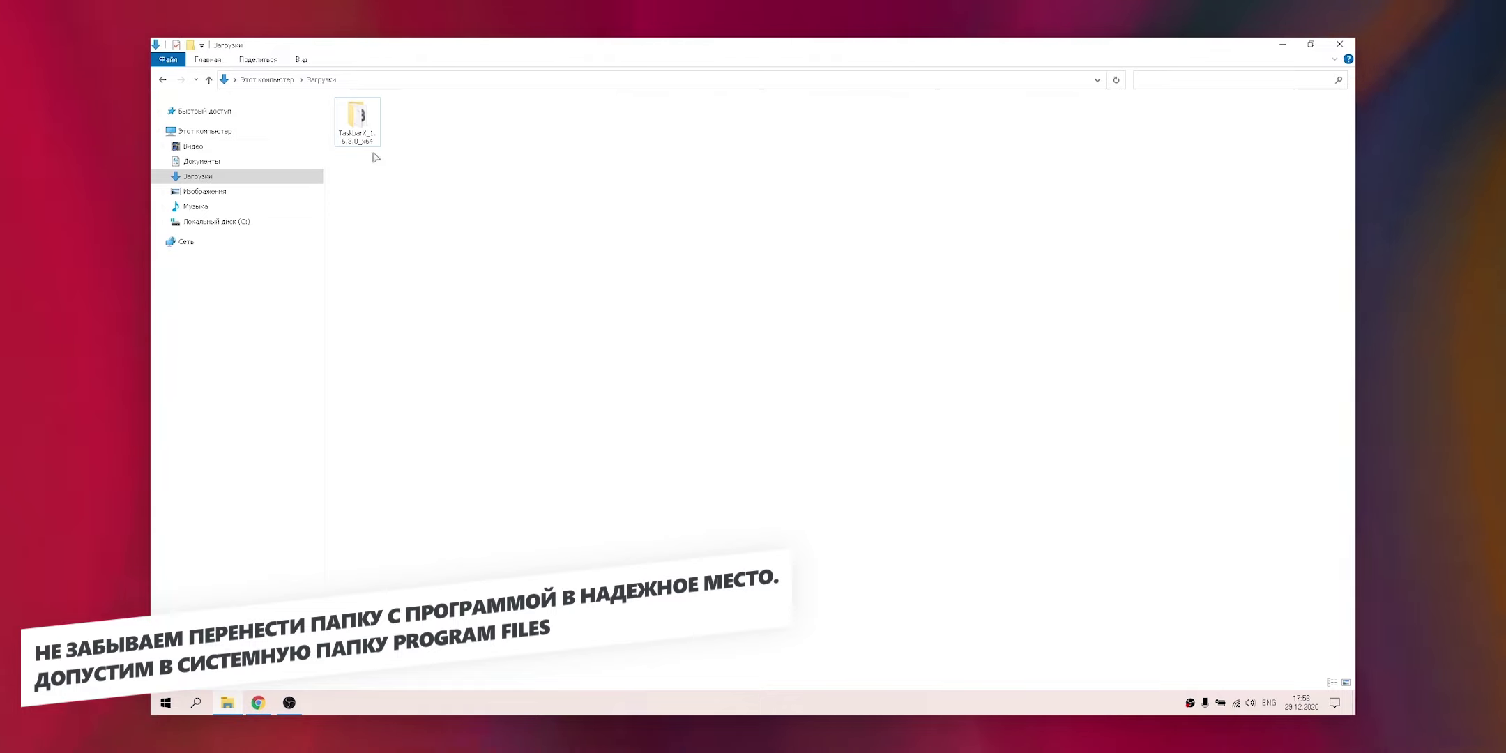
{"action": "right_click", "coordinate": [363, 134]}
{"action": "left_click", "coordinate": [408, 192]}
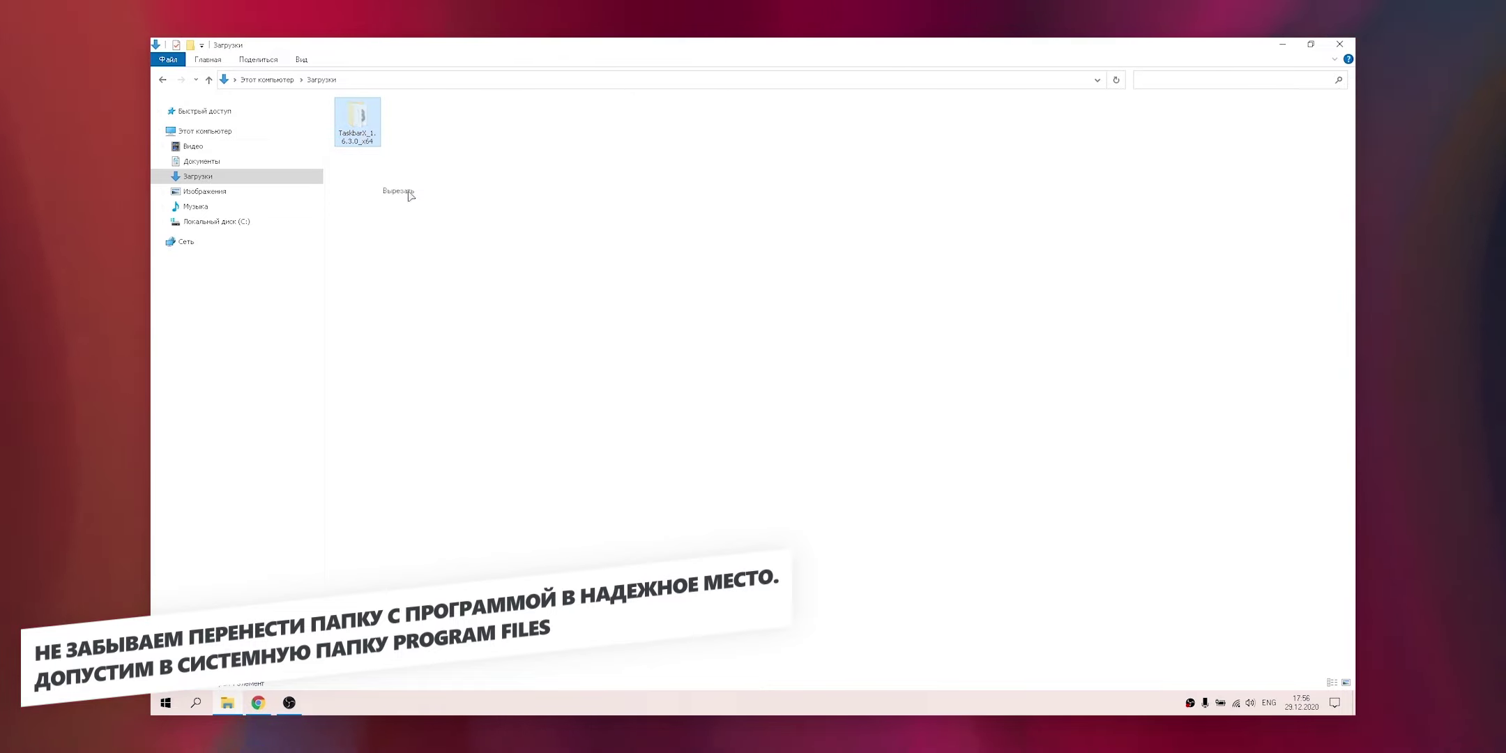
{"action": "left_click", "coordinate": [241, 222]}
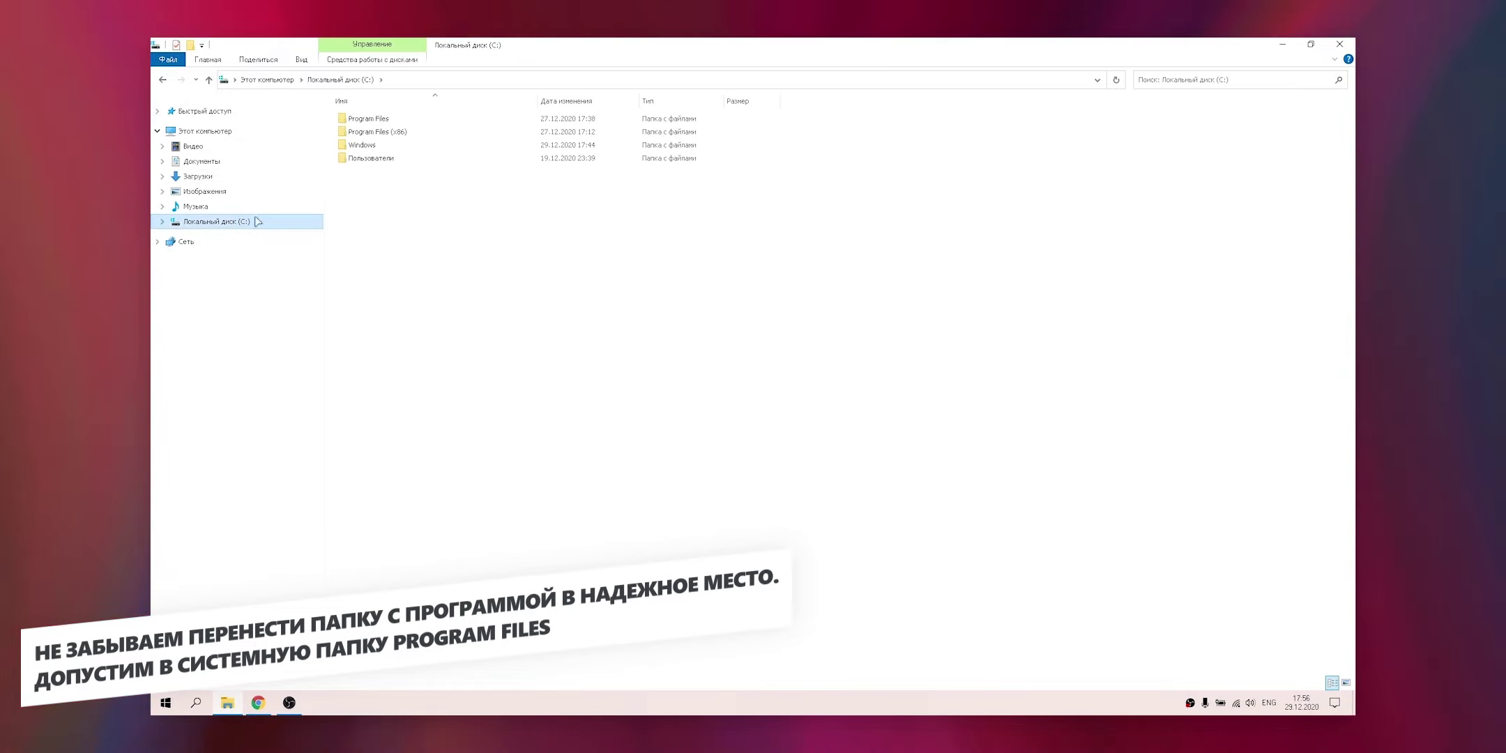
{"action": "double_click", "coordinate": [393, 131]}
{"action": "right_click", "coordinate": [403, 340]}
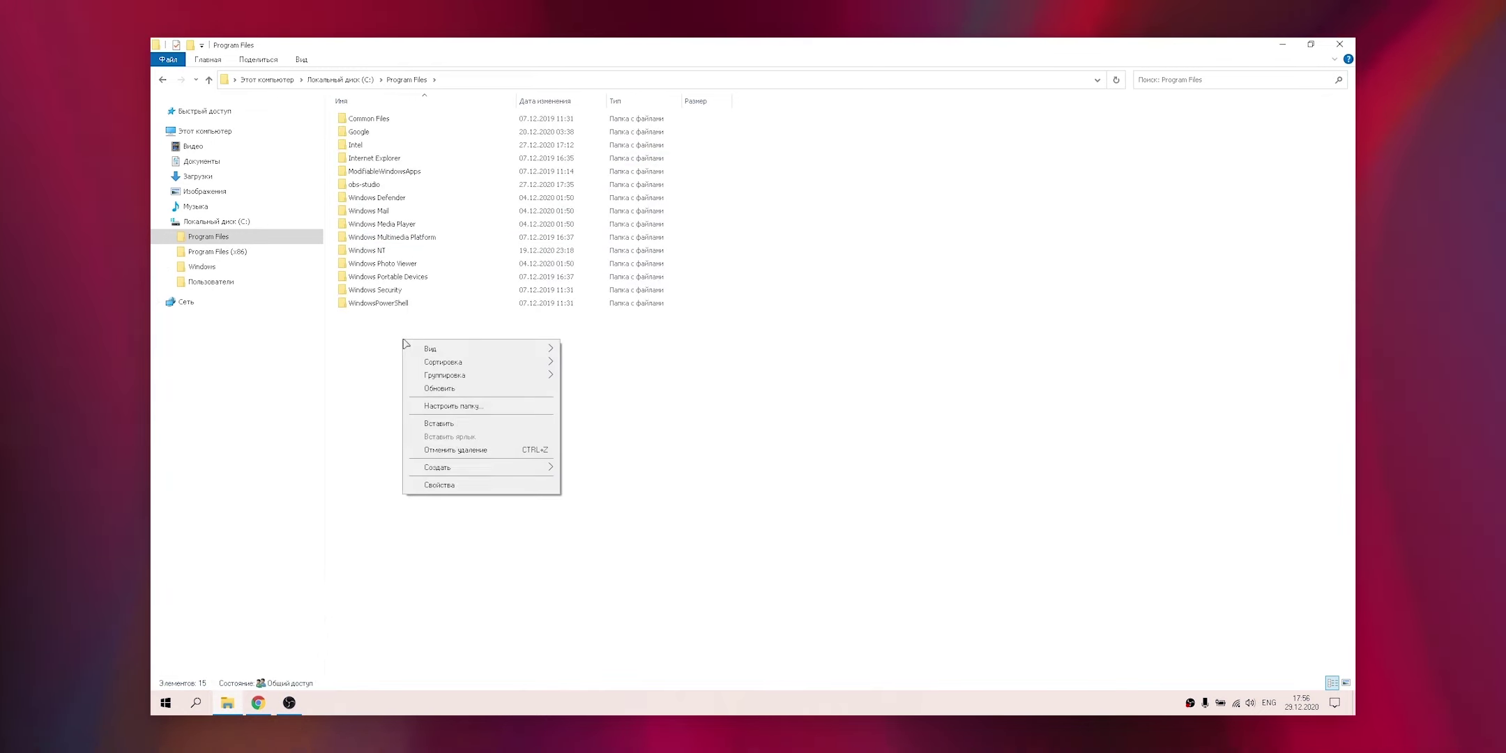
{"action": "left_click", "coordinate": [439, 423]}
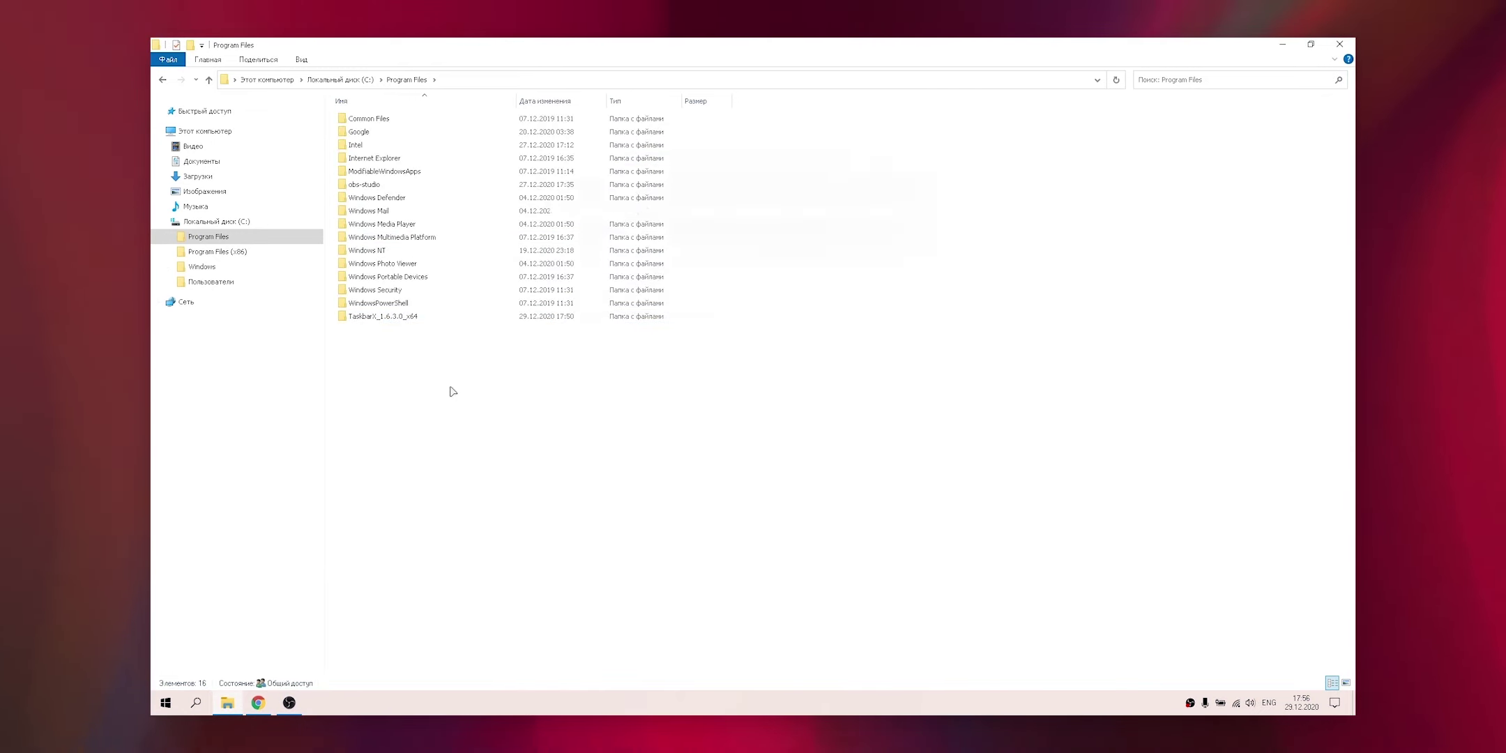